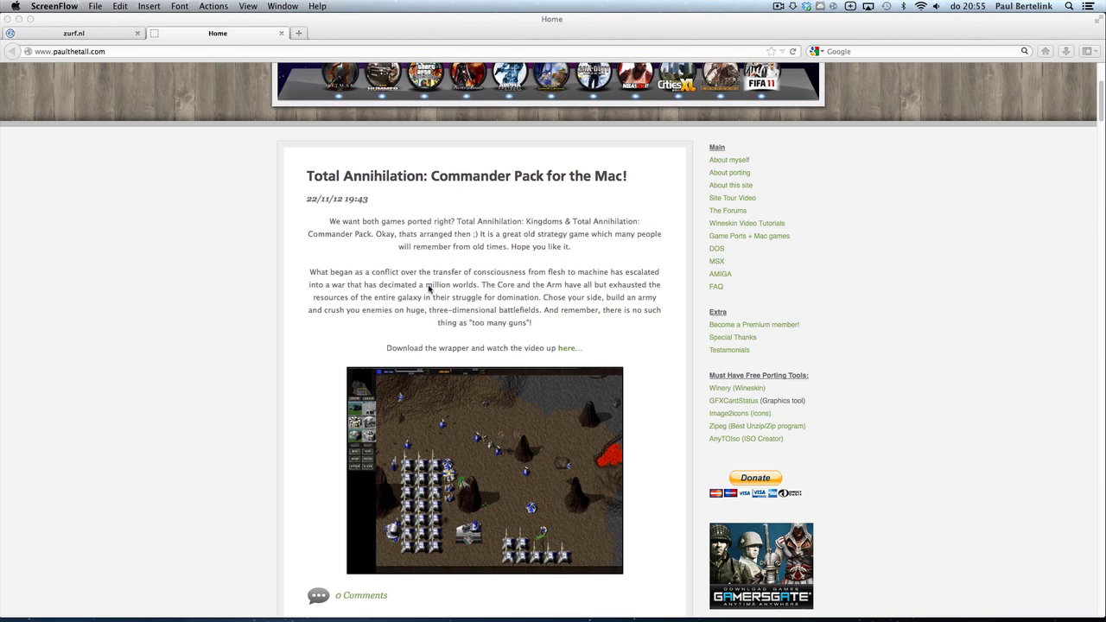
# Browse the Paul The Tall home page and open the Game Ports + Mac games page
pyautogui.scroll(-1, 428, 289)
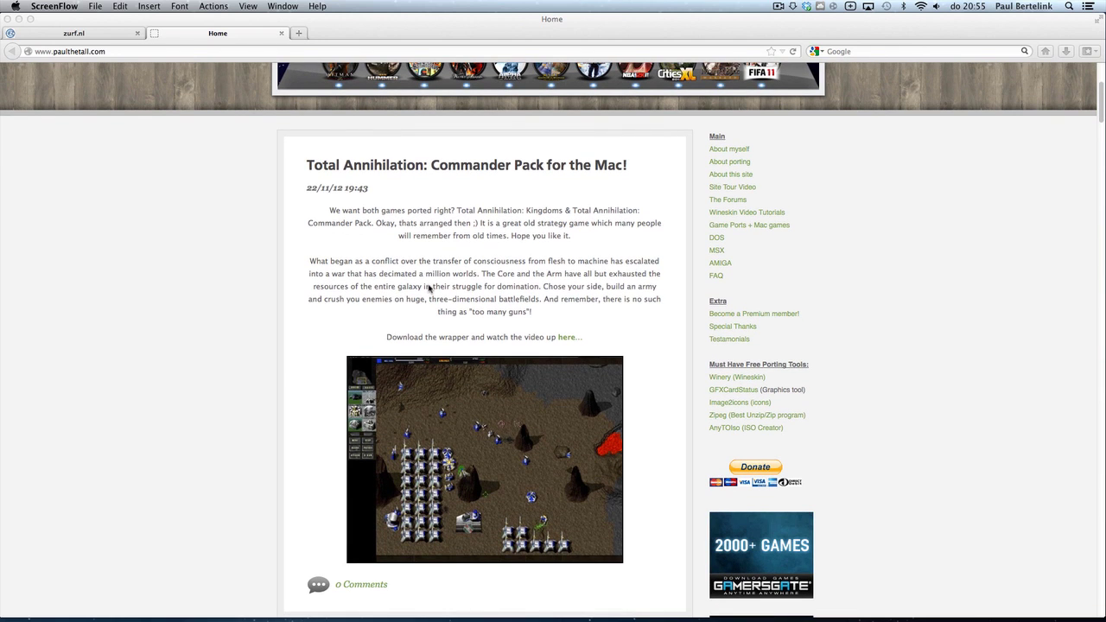
pyautogui.scroll(-10, 429, 289)
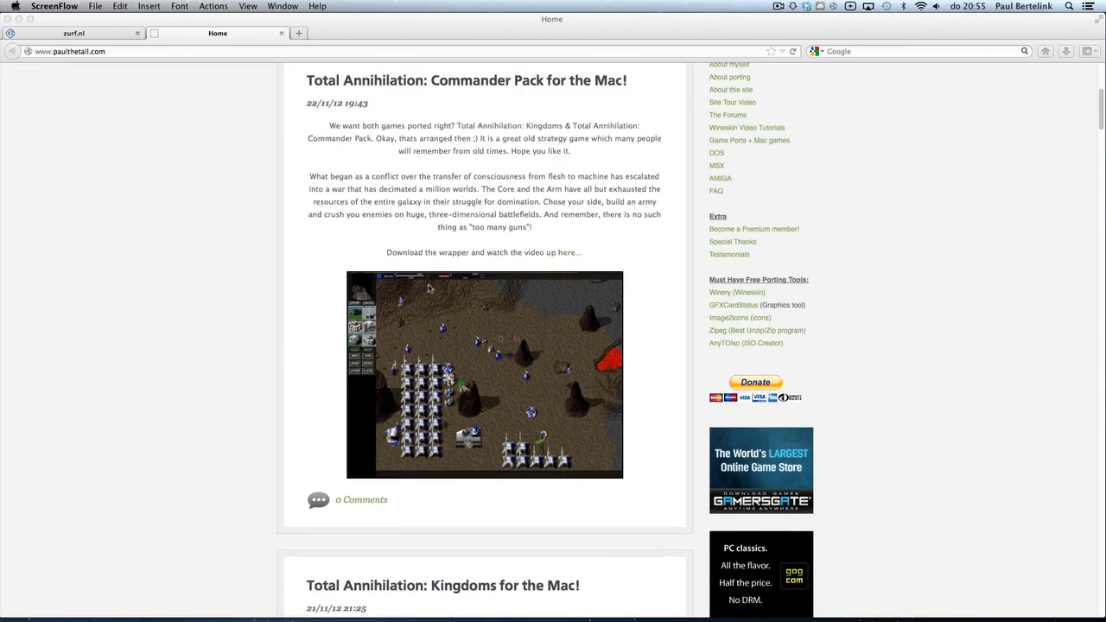
pyautogui.scroll(-12, 429, 288)
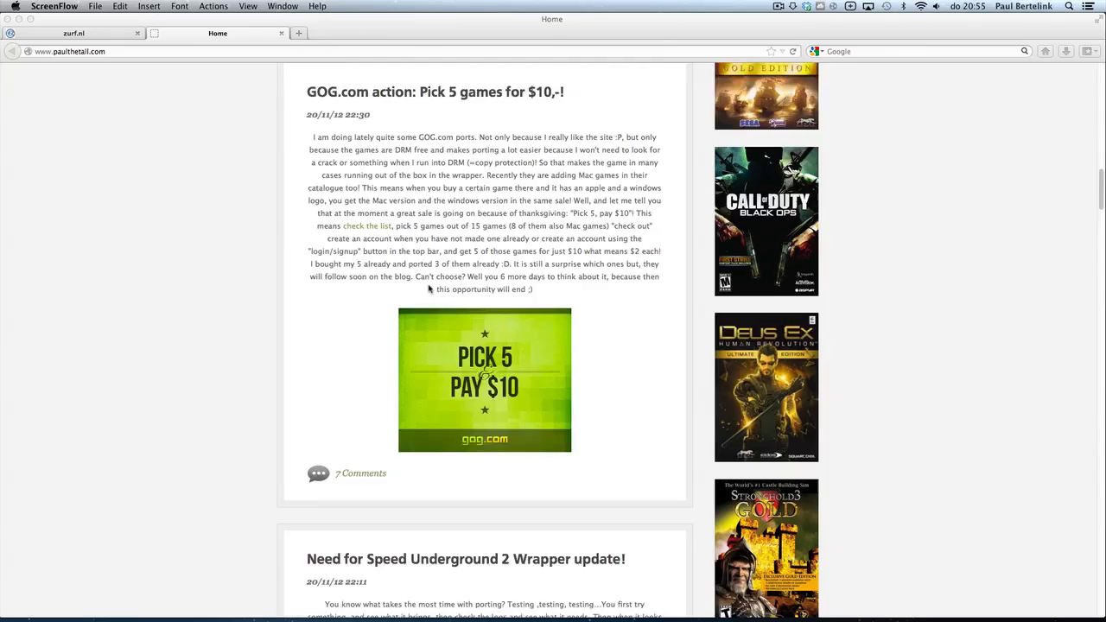
pyautogui.scroll(-5, 428, 288)
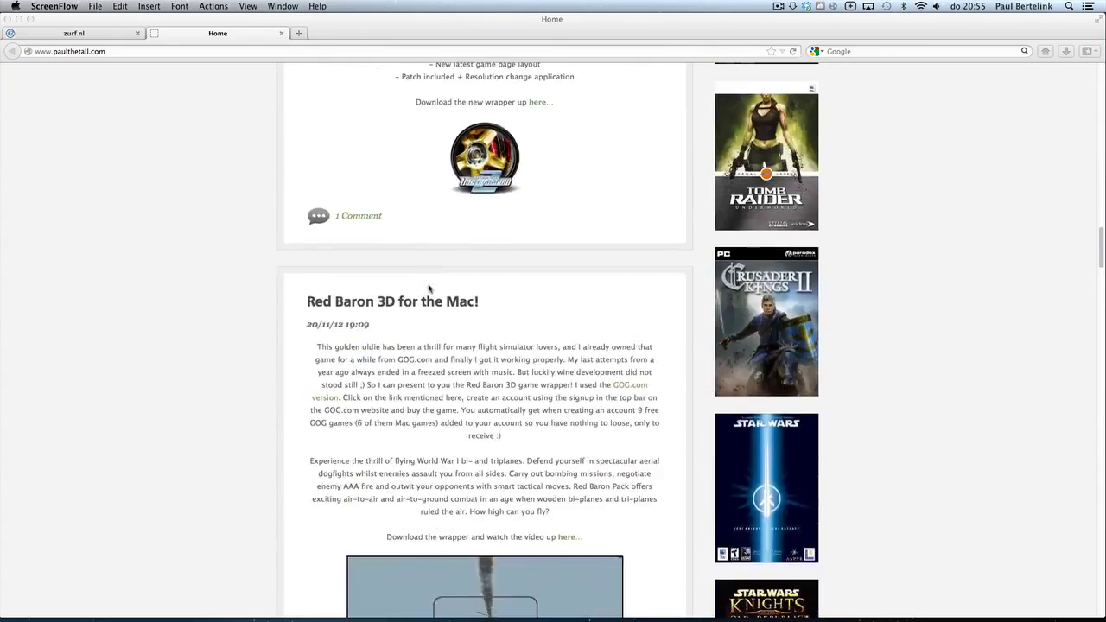
pyautogui.scroll(10, 429, 289)
pyautogui.scroll(10, 429, 288)
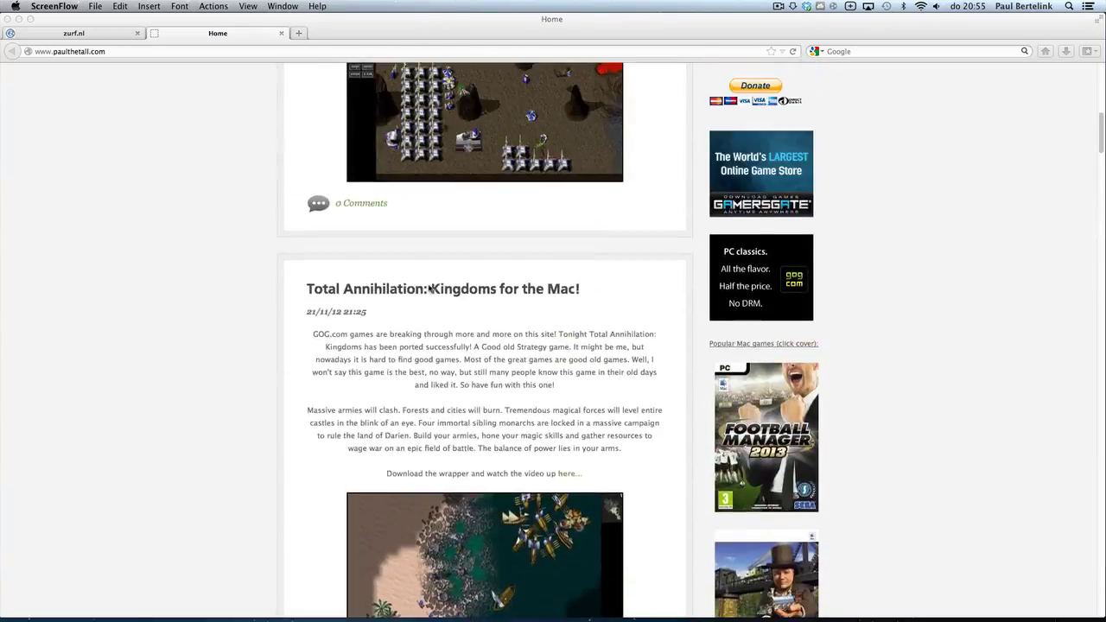
pyautogui.scroll(5, 428, 289)
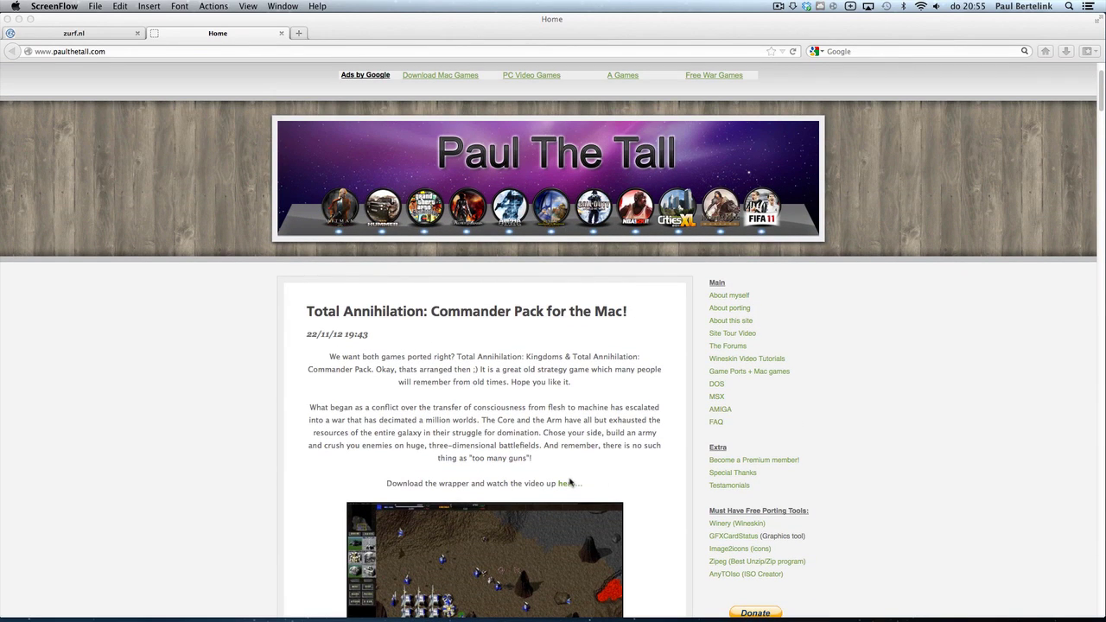
pyautogui.scroll(3, 506, 361)
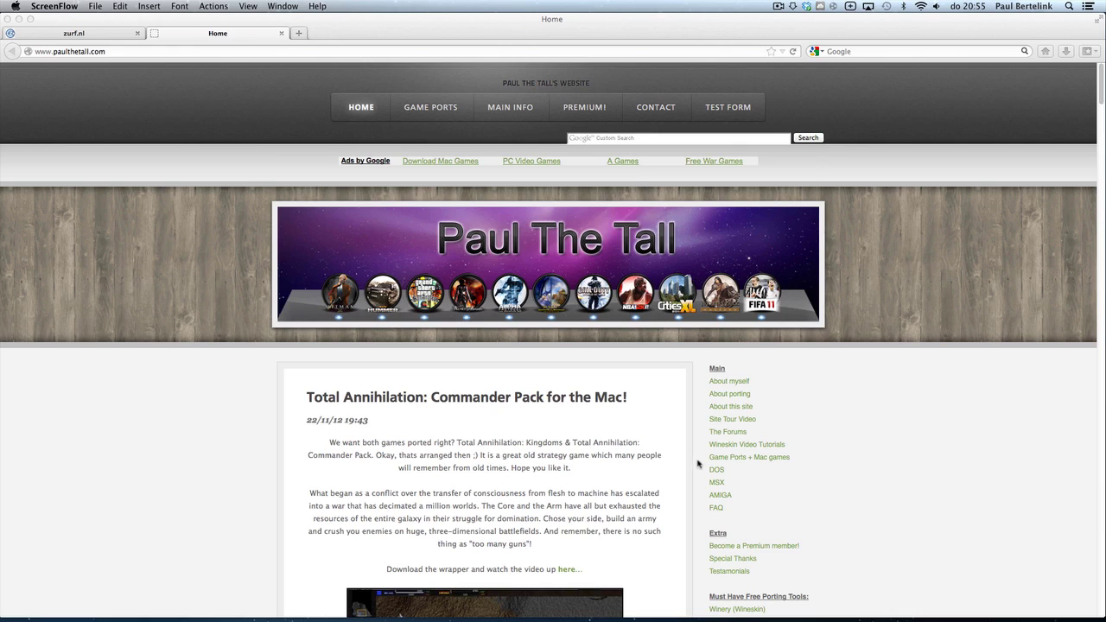
pyautogui.click(744, 460)
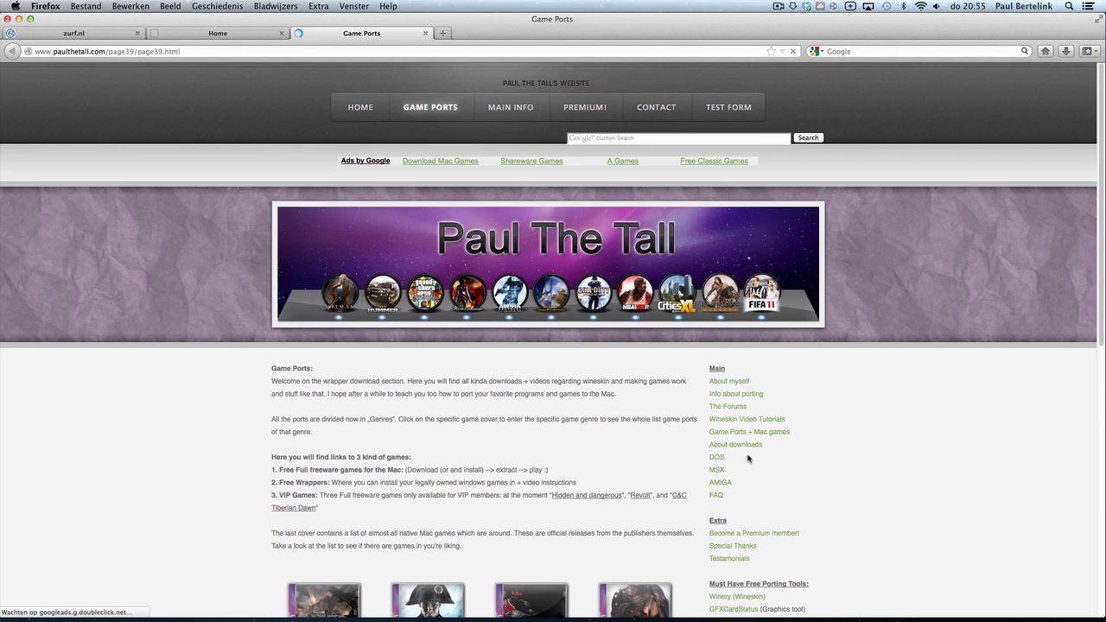
# Open the Strategy Games category page and scroll through its list
pyautogui.scroll(-5, 546, 482)
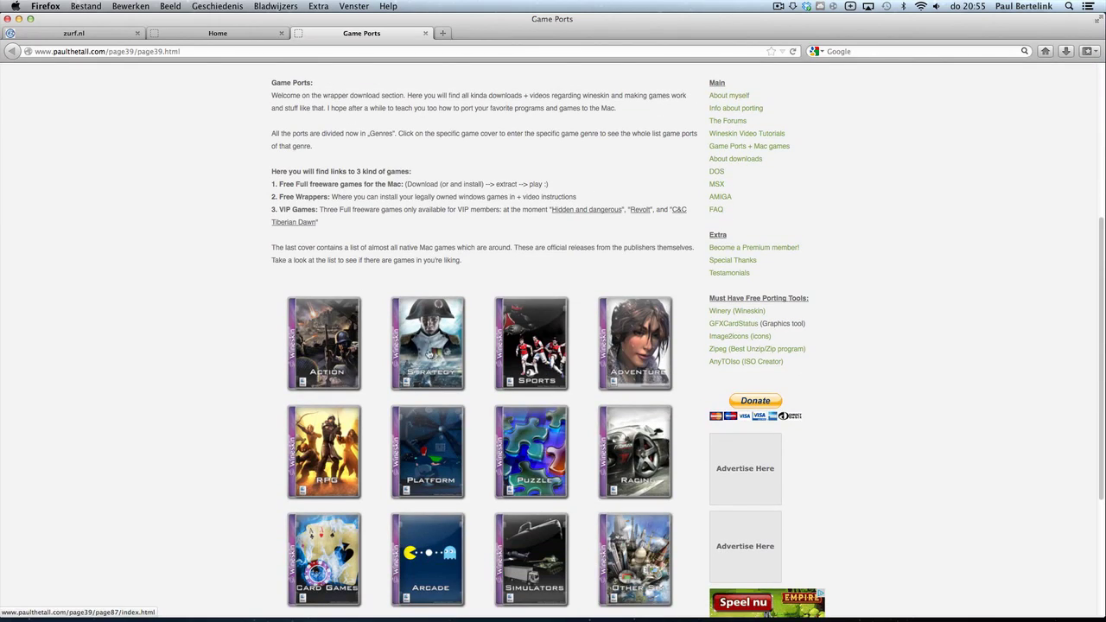
pyautogui.click(411, 349)
pyautogui.scroll(-5, 481, 506)
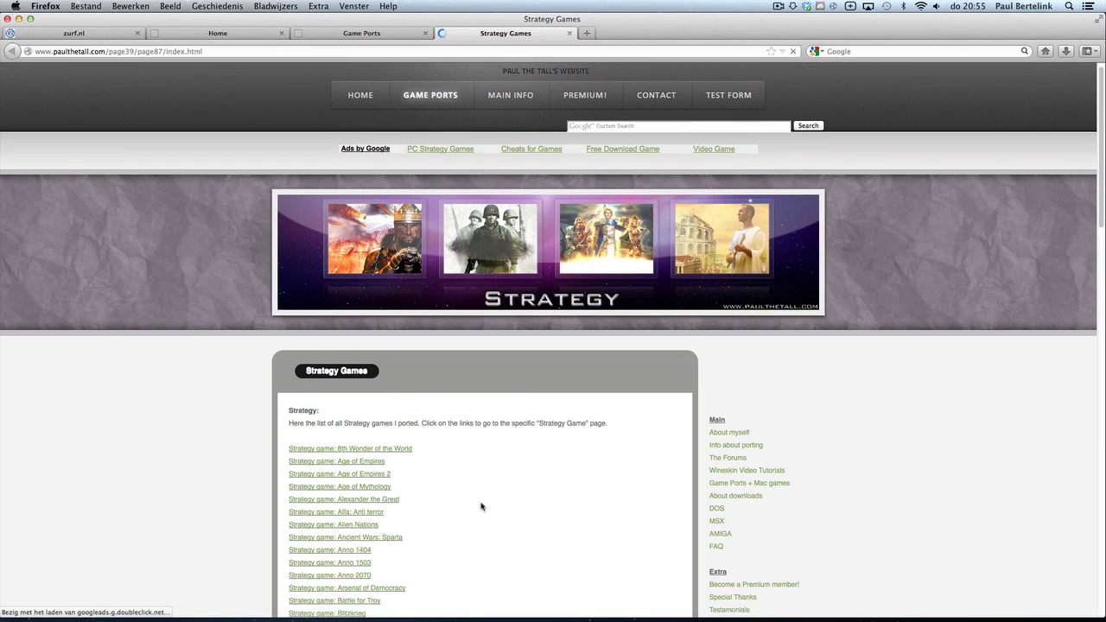
pyautogui.scroll(-10, 480, 508)
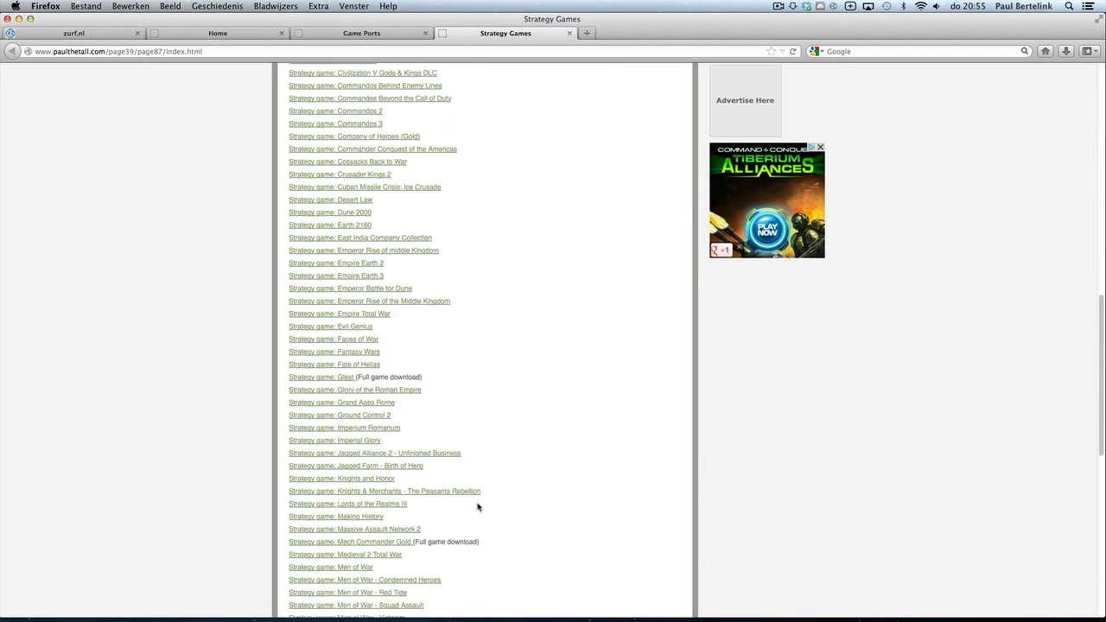
pyautogui.scroll(-6, 475, 507)
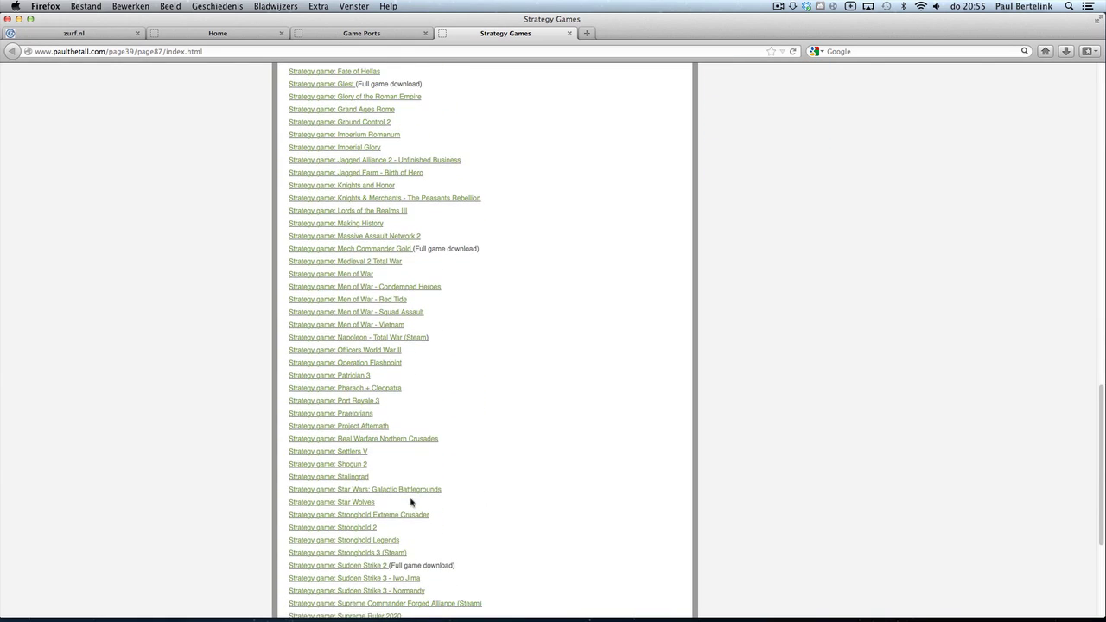
pyautogui.scroll(-3, 352, 501)
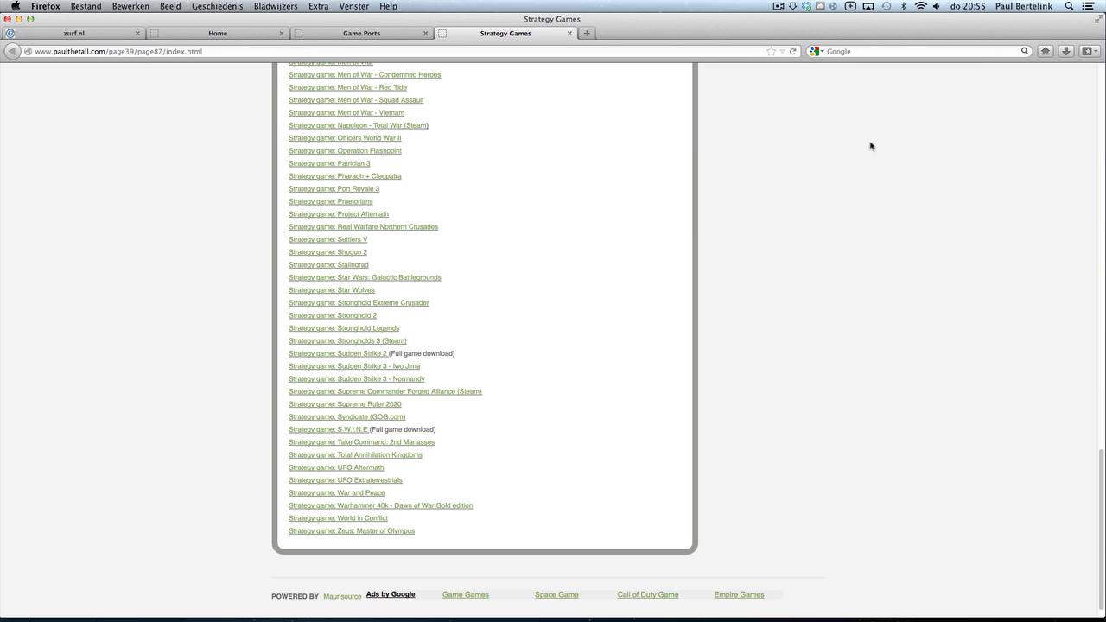
# Reload the Strategy Games page twice and look over the ported strategy games
pyautogui.click(795, 51)
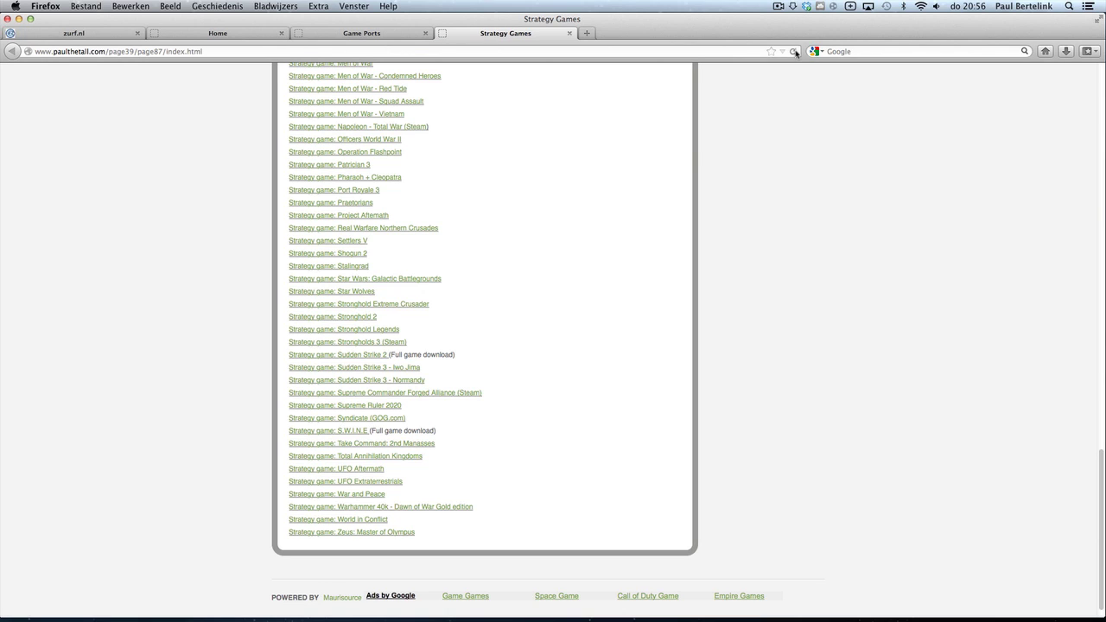
pyautogui.click(795, 52)
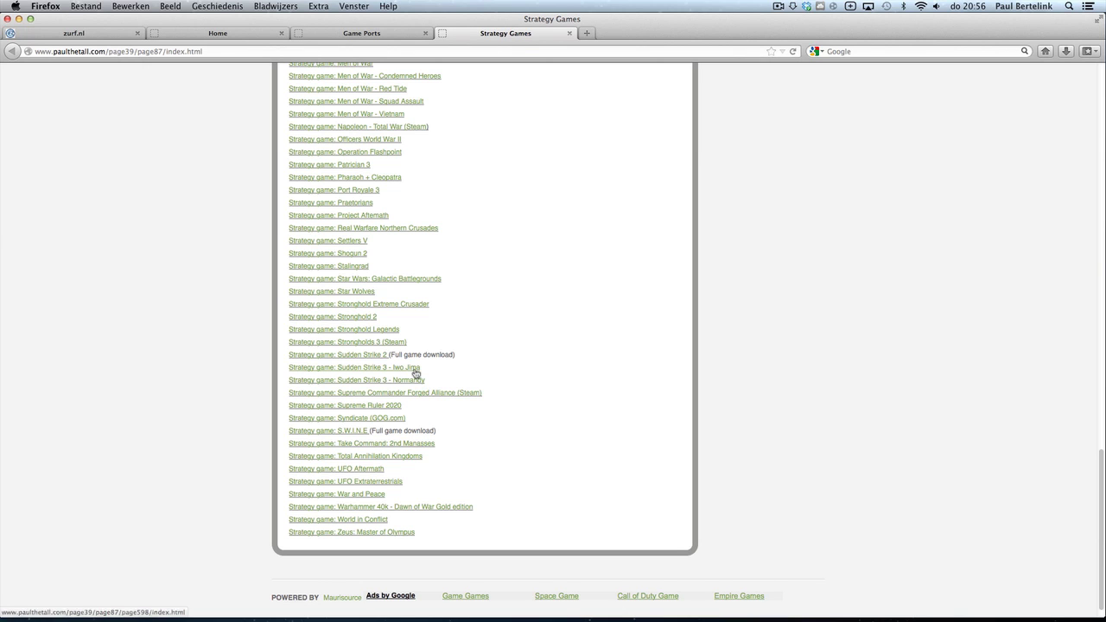
pyautogui.scroll(10, 495, 240)
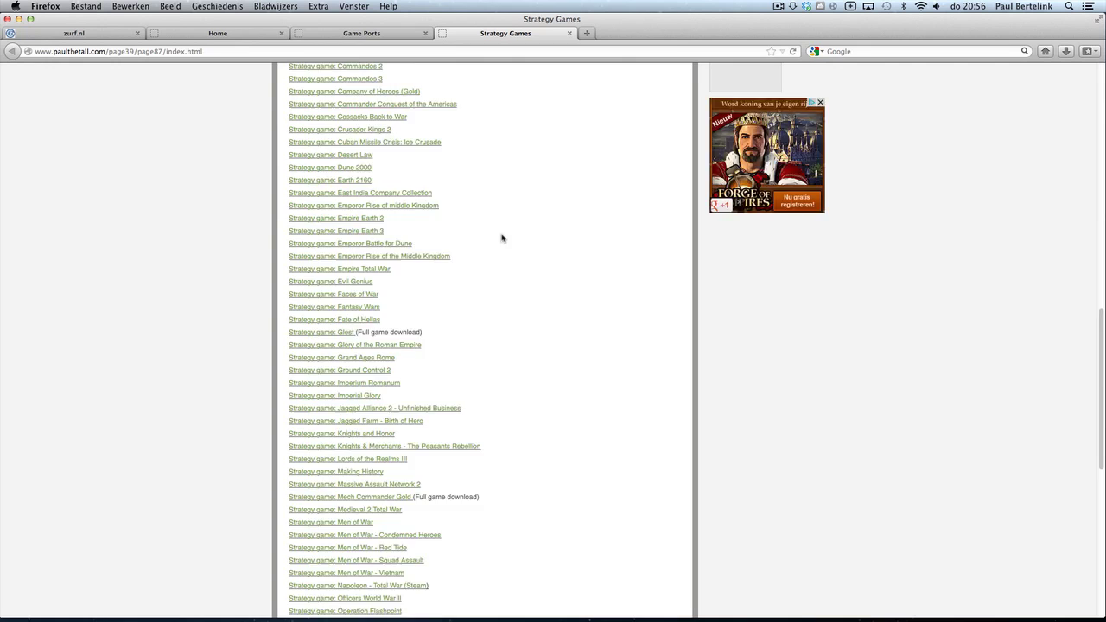
pyautogui.scroll(-5, 498, 274)
pyautogui.scroll(-6, 496, 276)
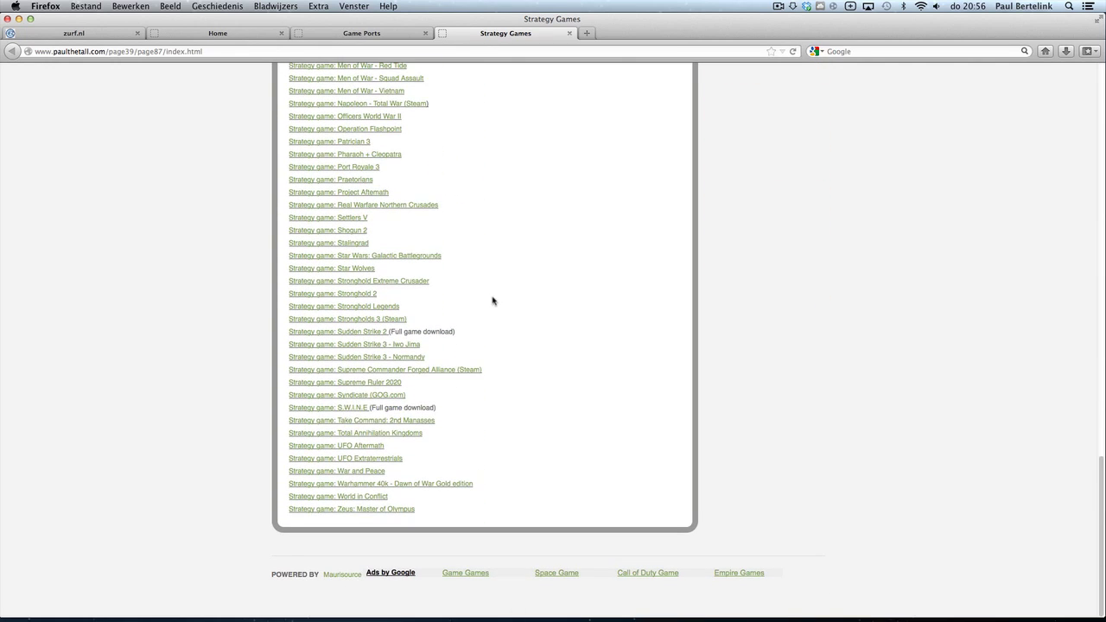
pyautogui.scroll(20, 529, 345)
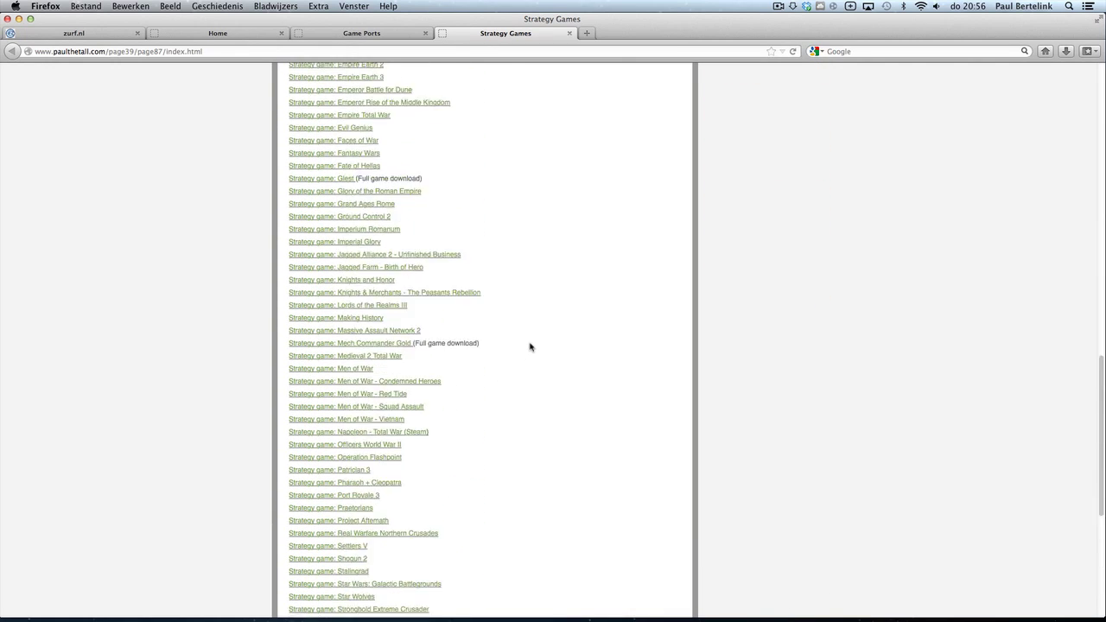
pyautogui.scroll(10, 530, 345)
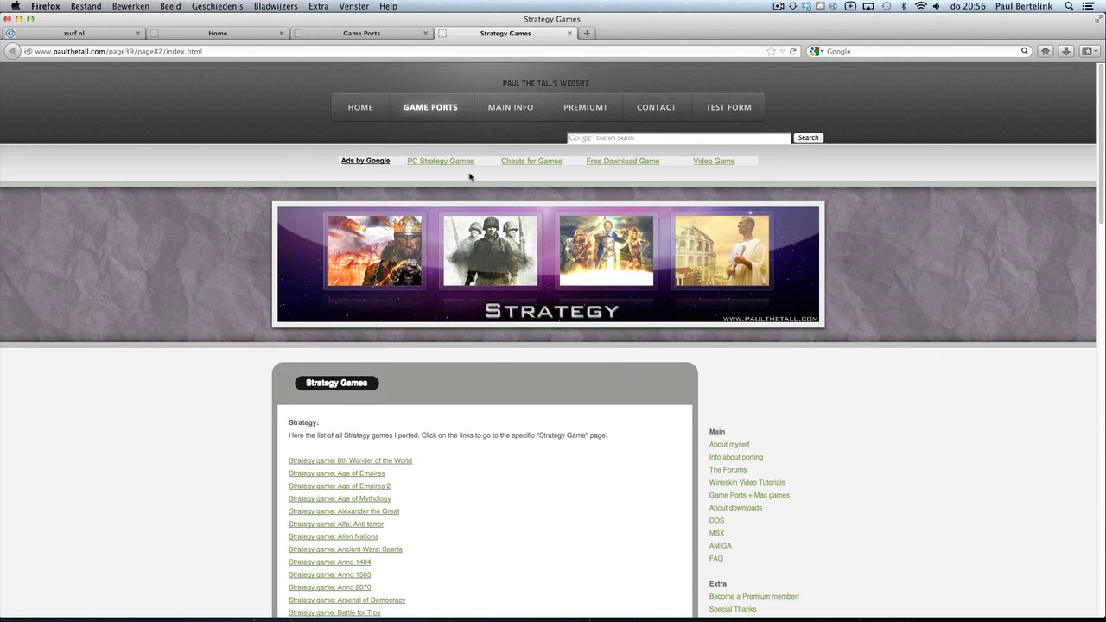
# Return to the home page and open the Total Annihilation Commander Pack port post
pyautogui.click(373, 35)
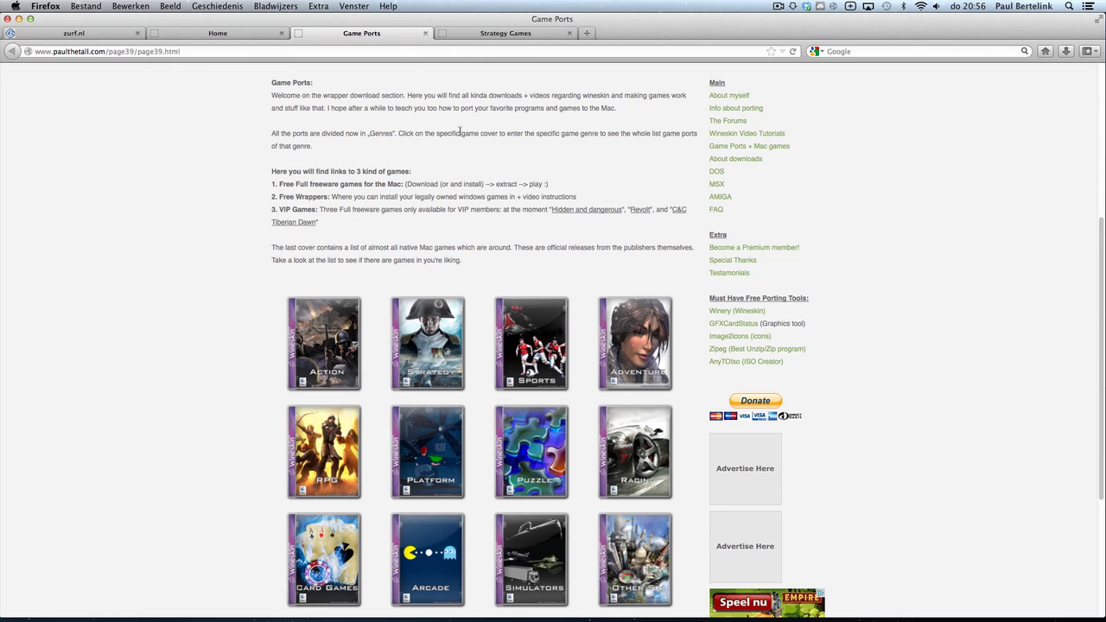
pyautogui.click(260, 33)
pyautogui.scroll(-3, 529, 316)
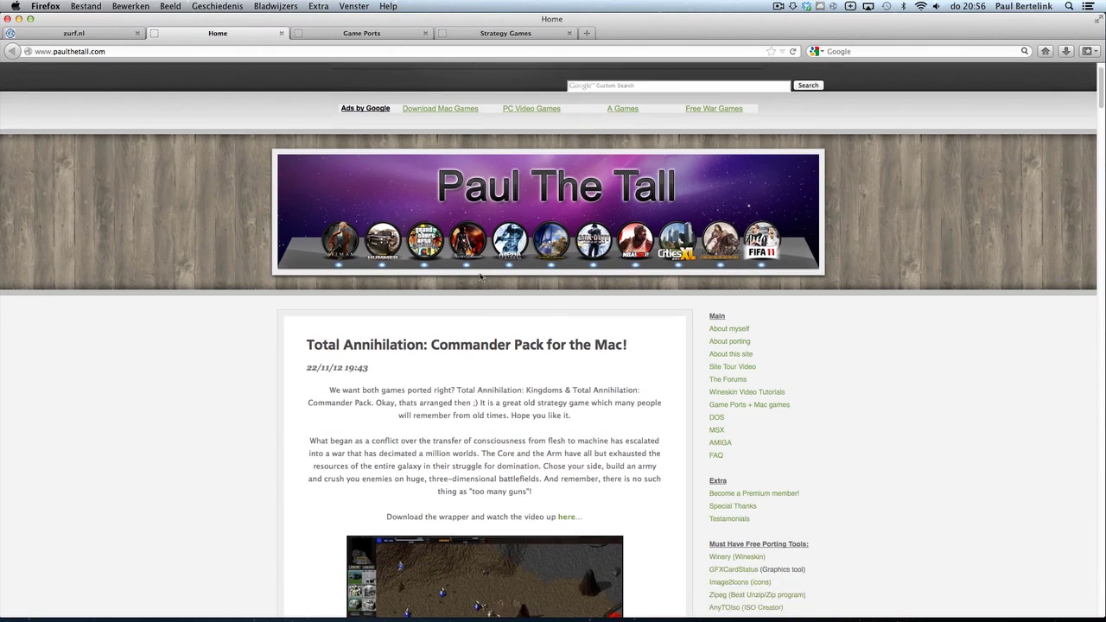
pyautogui.click(573, 367)
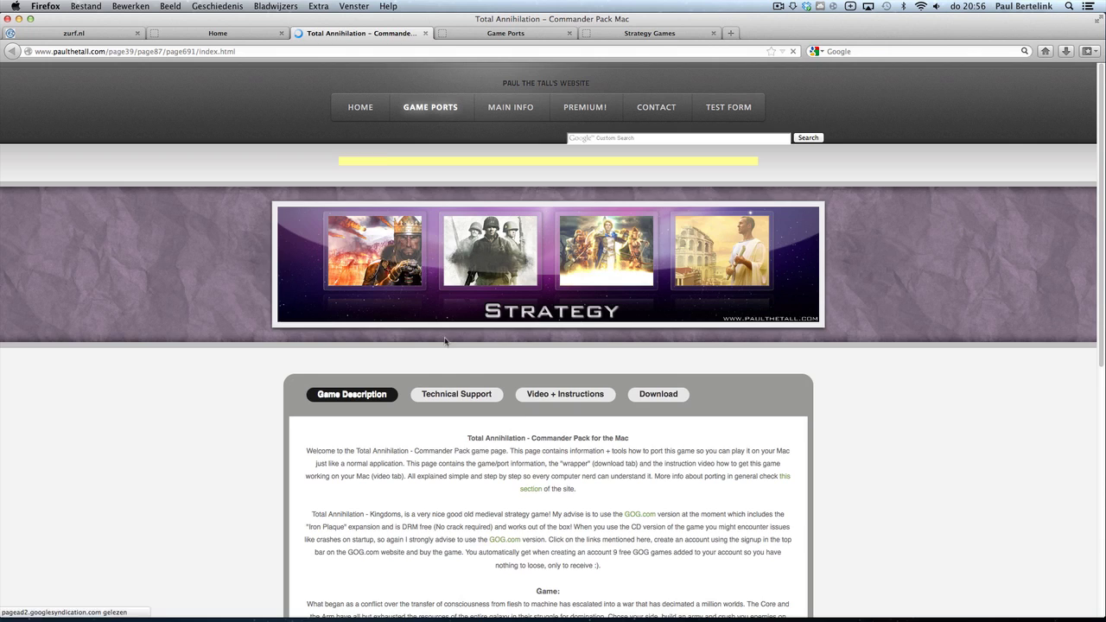
pyautogui.scroll(-4, 521, 408)
pyautogui.scroll(-3, 521, 407)
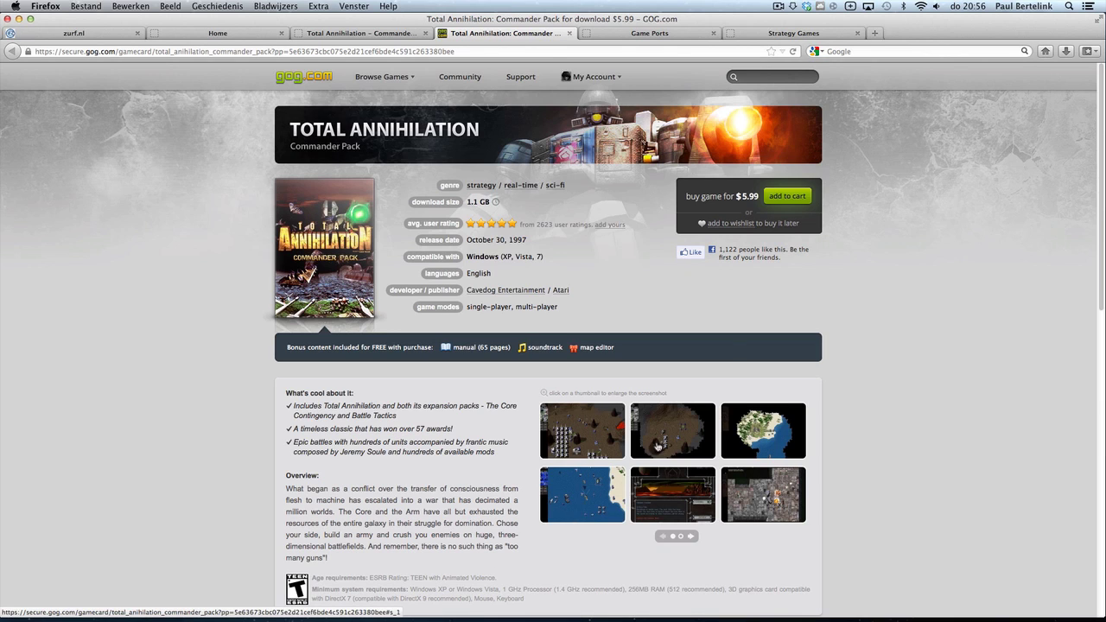
# Add Total Annihilation: Commander Pack ($5.99) to the GOG cart, then log out from My Account
pyautogui.click(793, 202)
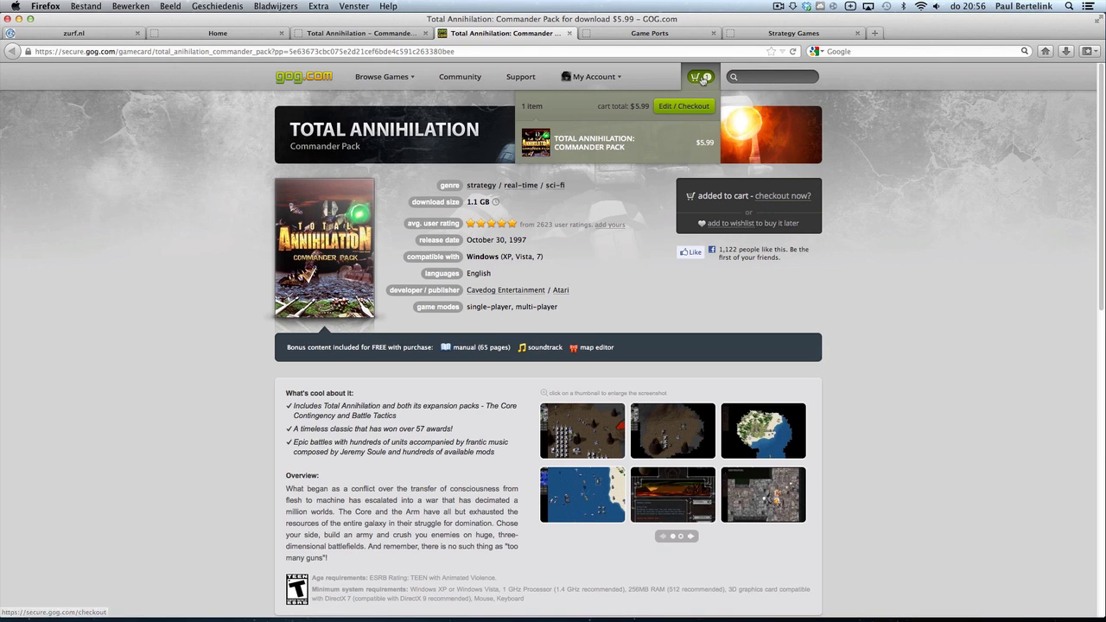
pyautogui.click(619, 81)
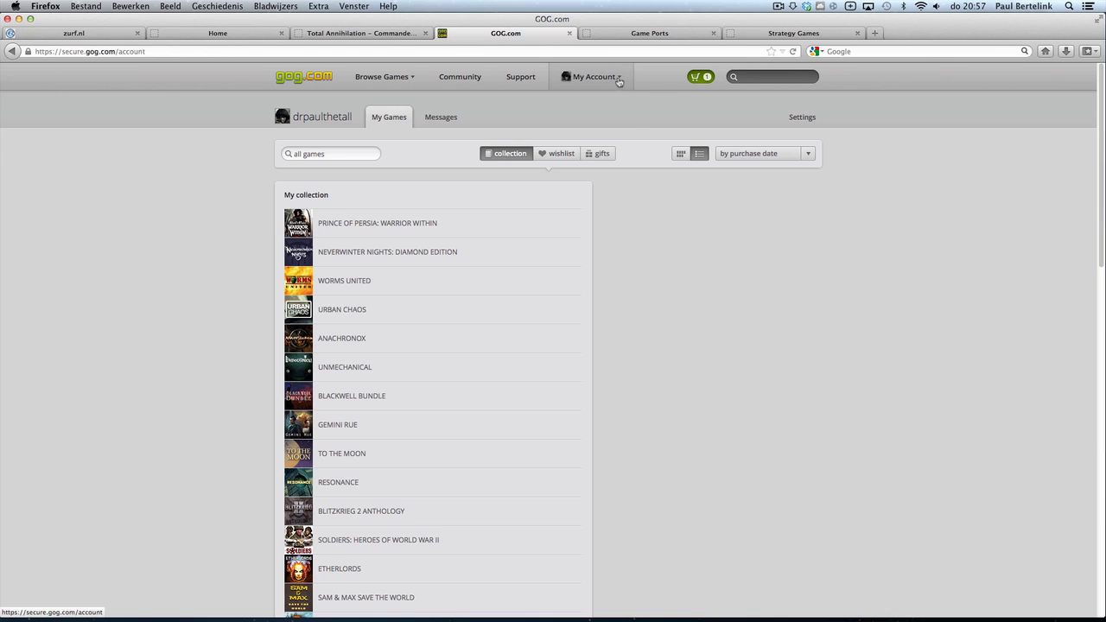
pyautogui.moveTo(617, 81)
pyautogui.click(566, 163)
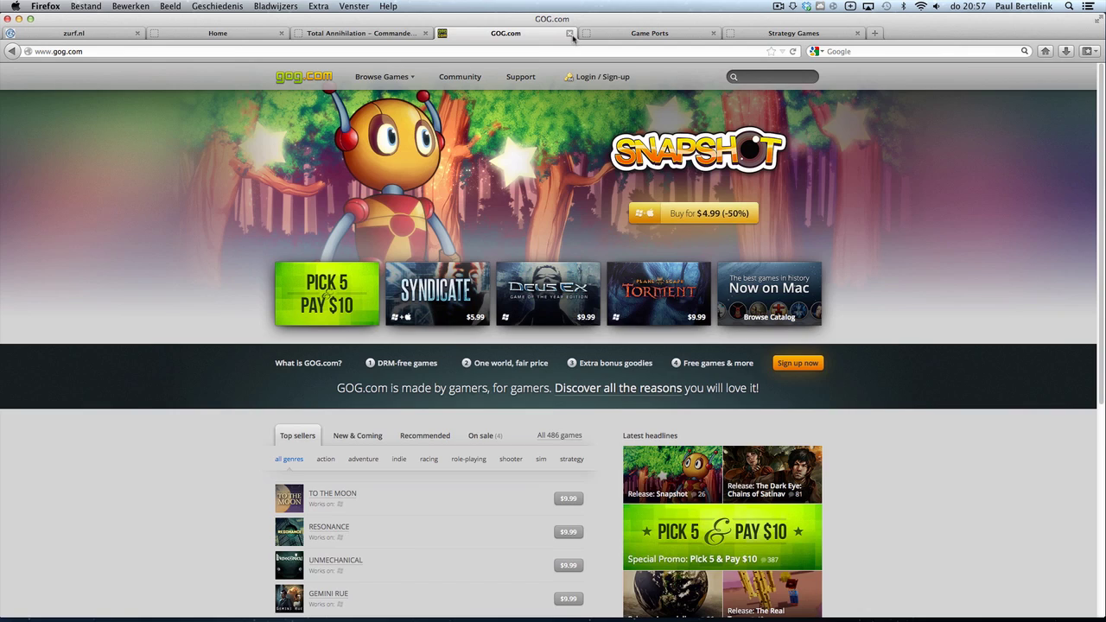
# Reopen the Commander Pack store page signed out and view the Account login form from add-to-cart
pyautogui.click(570, 34)
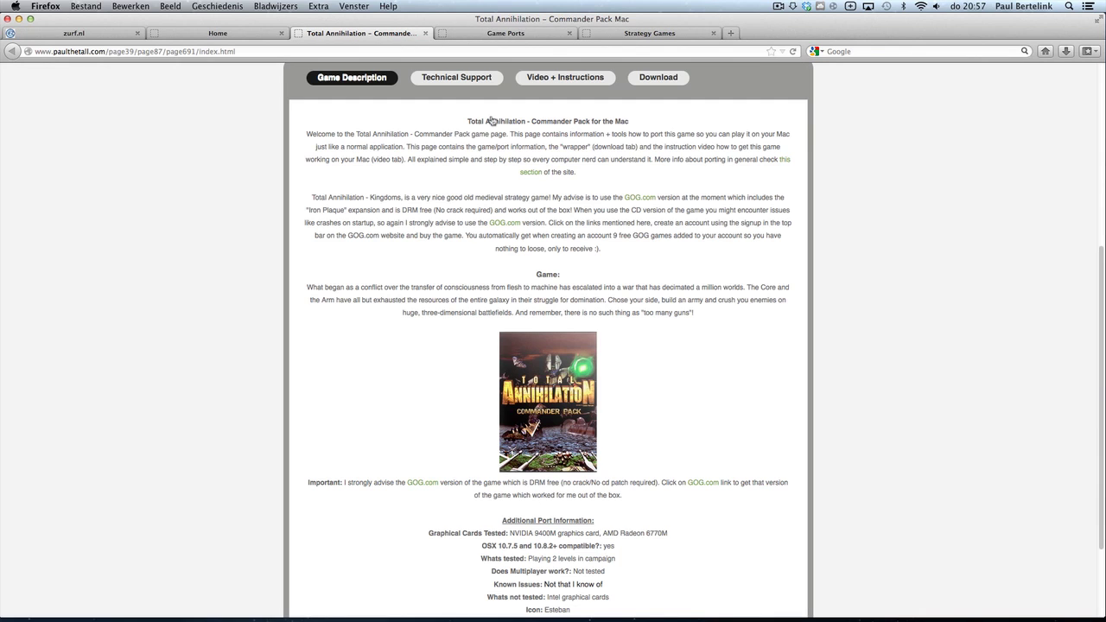
pyautogui.click(523, 396)
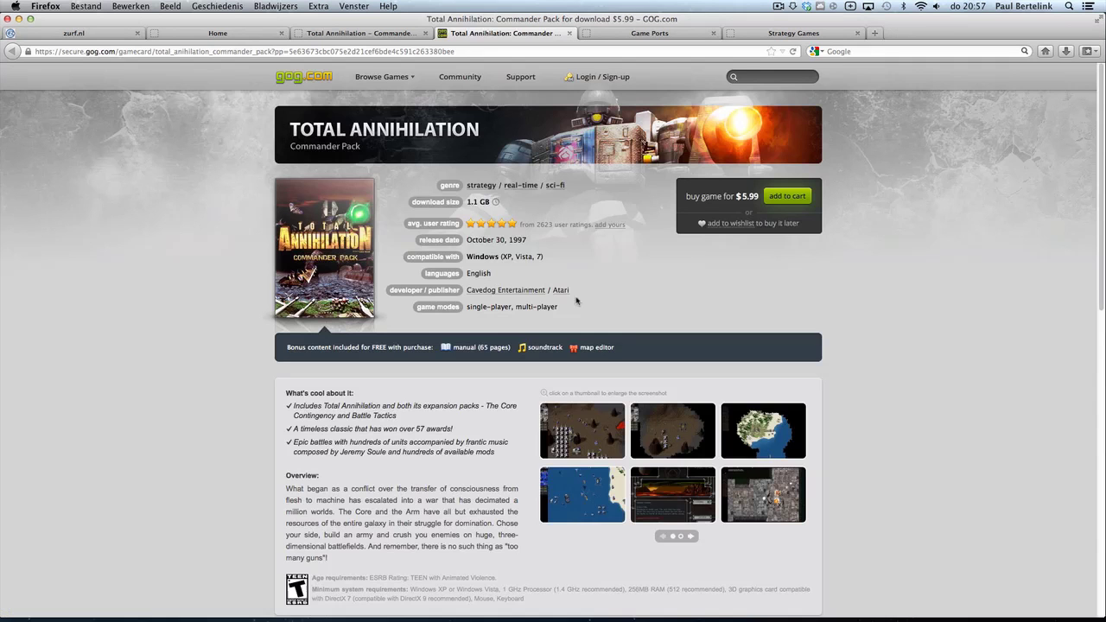
pyautogui.click(788, 196)
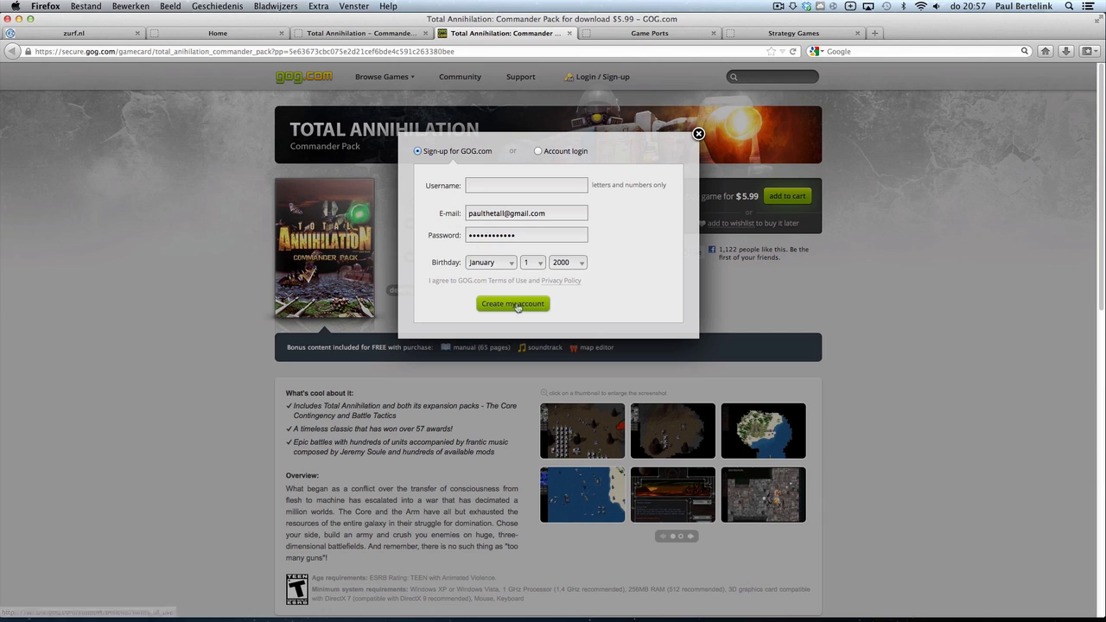
pyautogui.click(537, 151)
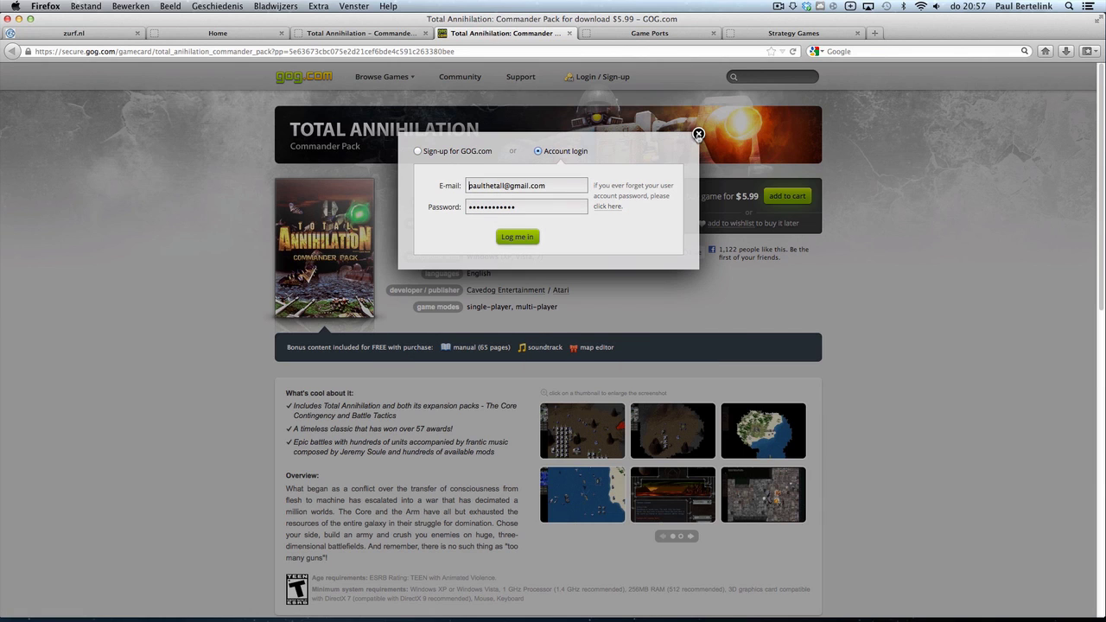
pyautogui.click(699, 135)
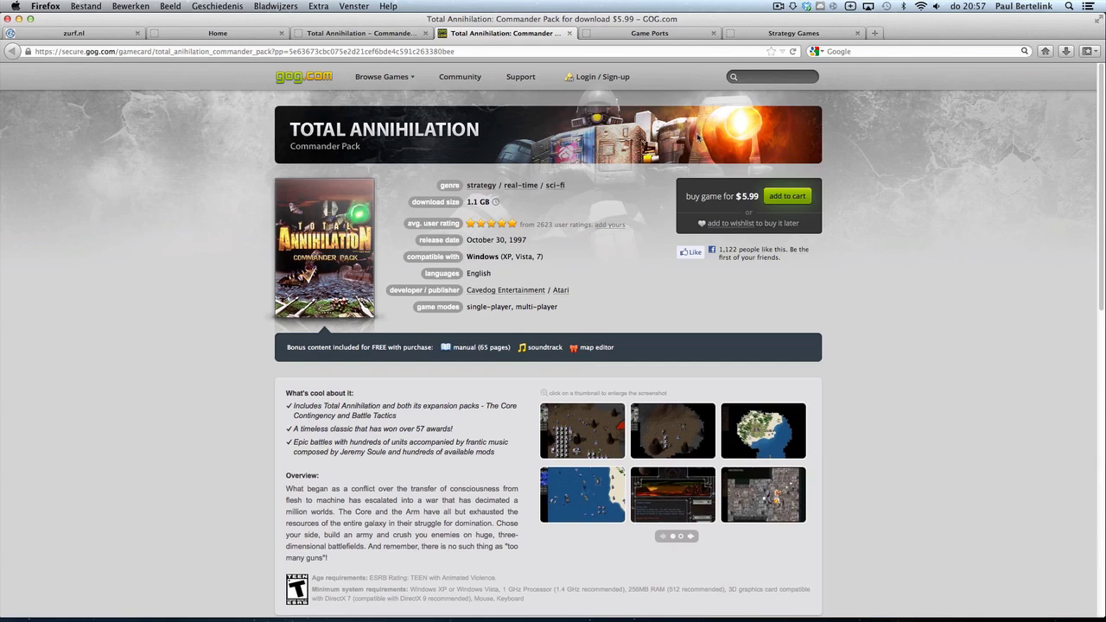
# Bring the login window back, view the Sign-up form, and dismiss it
pyautogui.click(587, 79)
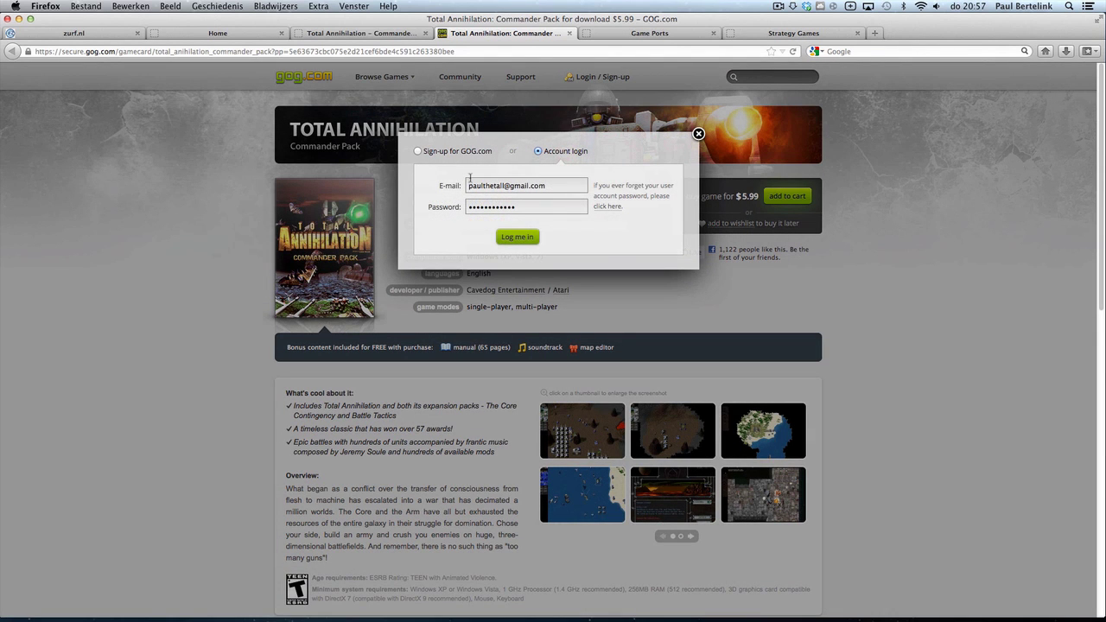
pyautogui.click(418, 152)
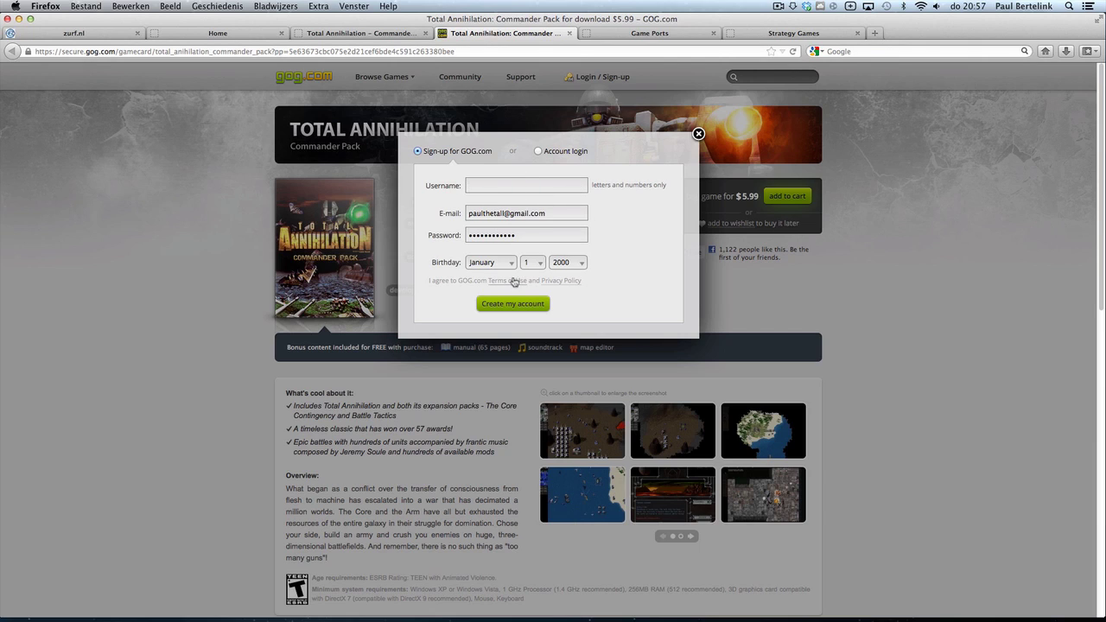
pyautogui.click(699, 134)
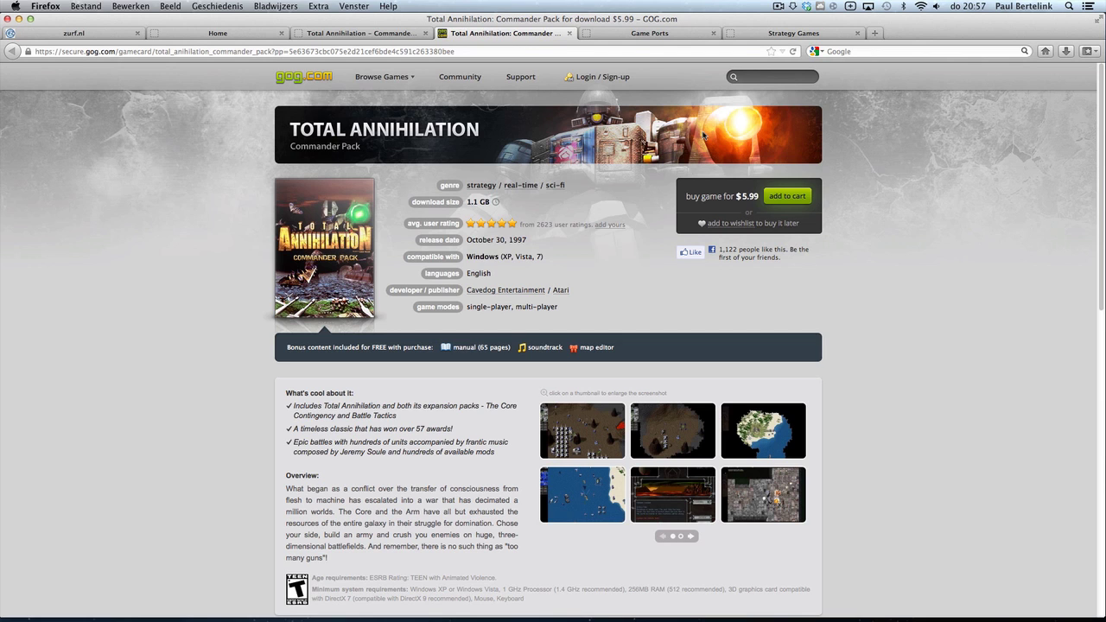
# Log in to GOG, check My Account's game collection, then close the tab and show the desktop
pyautogui.click(787, 197)
pyautogui.click(534, 152)
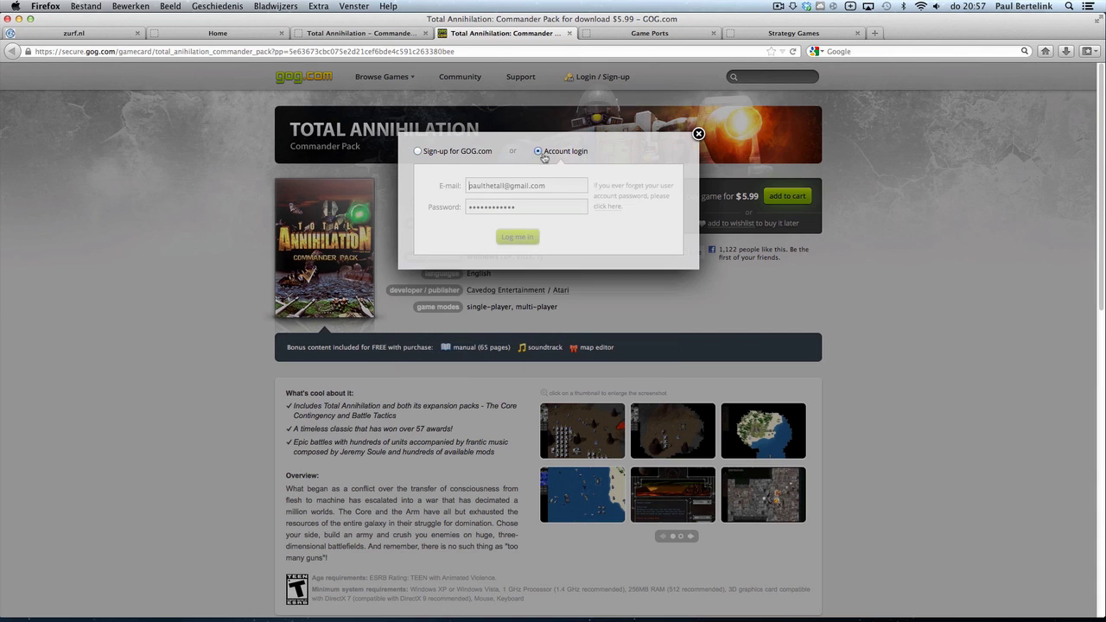
pyautogui.click(517, 238)
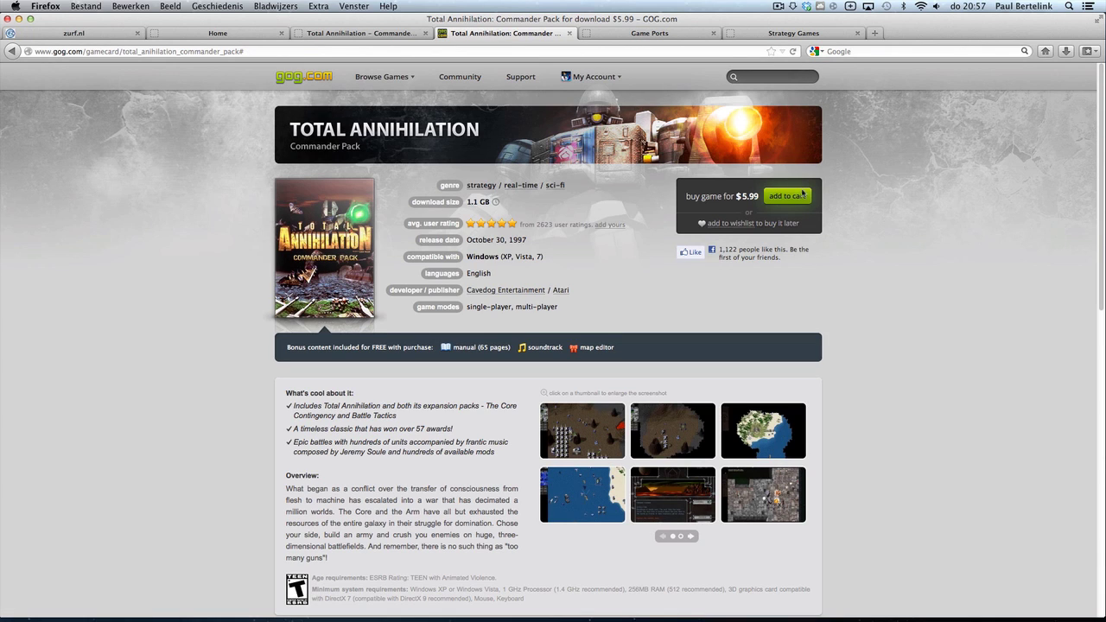
pyautogui.click(586, 78)
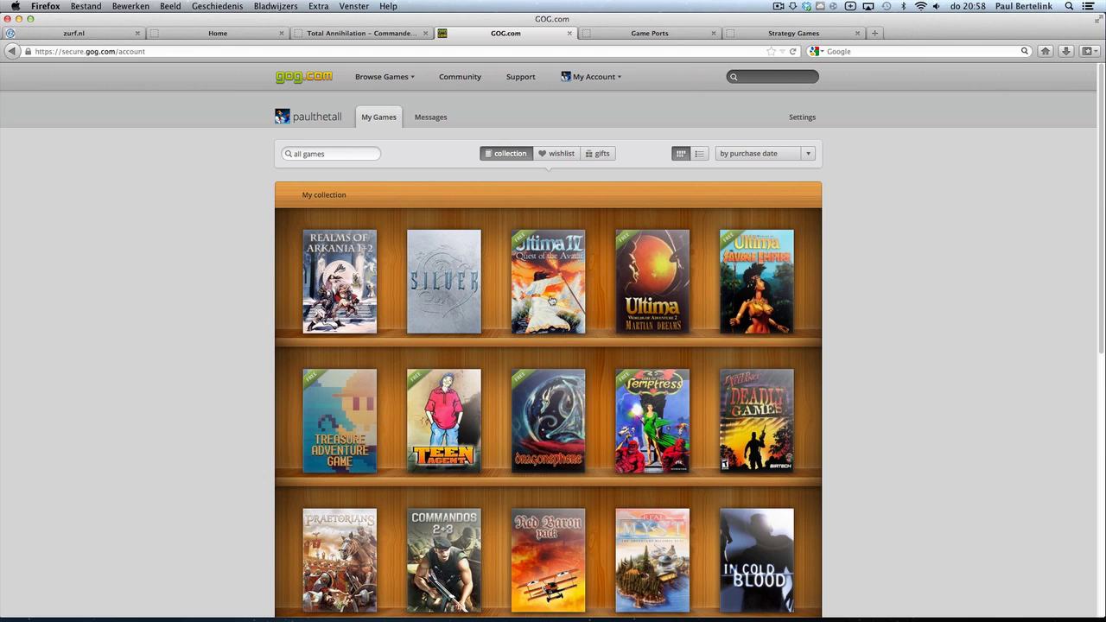
pyautogui.click(569, 33)
pyautogui.moveTo(2, 2)
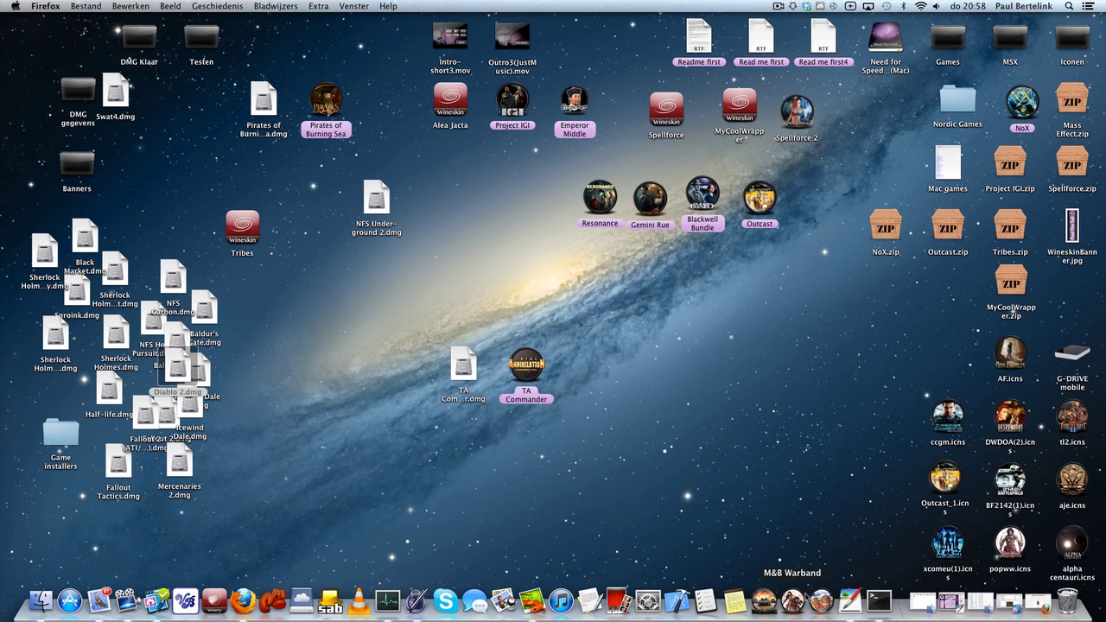
pyautogui.click(1032, 603)
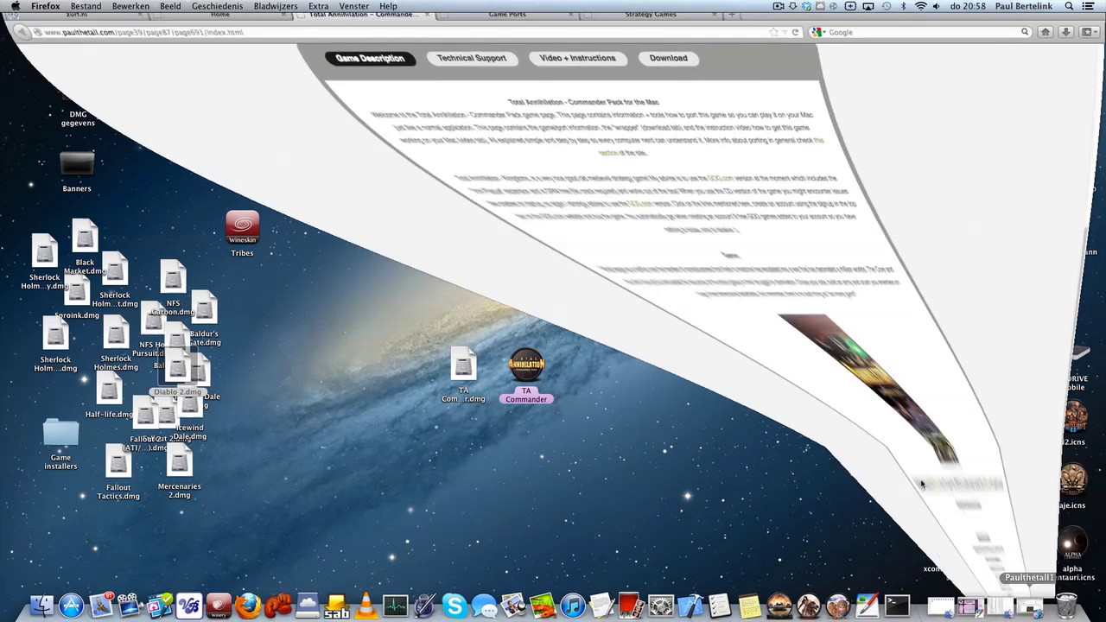
pyautogui.scroll(4, 570, 159)
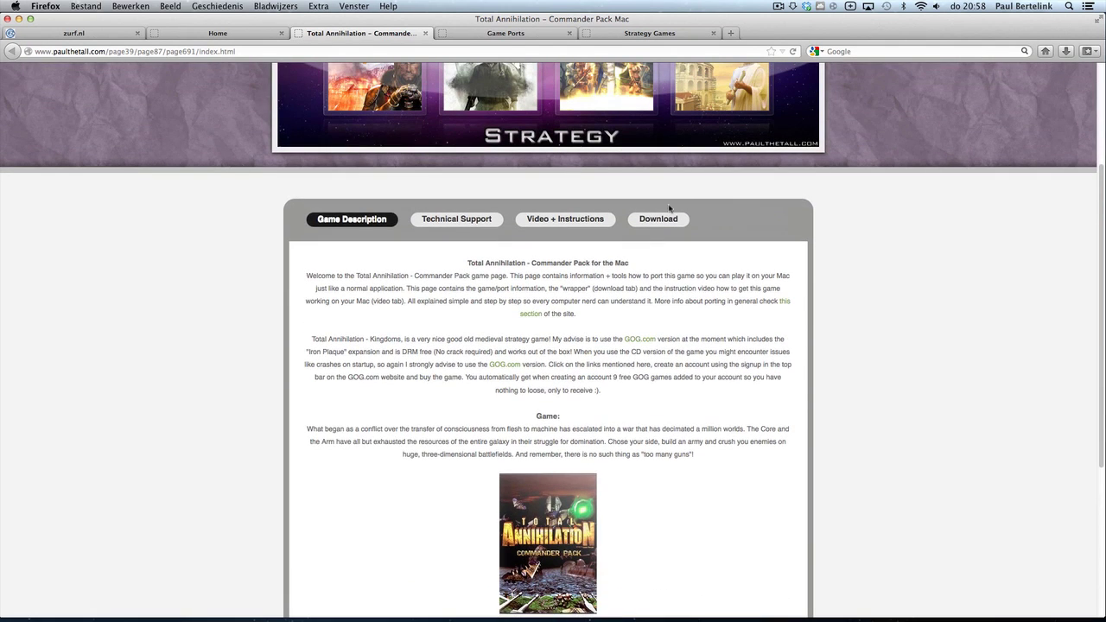
pyautogui.click(658, 220)
pyautogui.scroll(3, 622, 304)
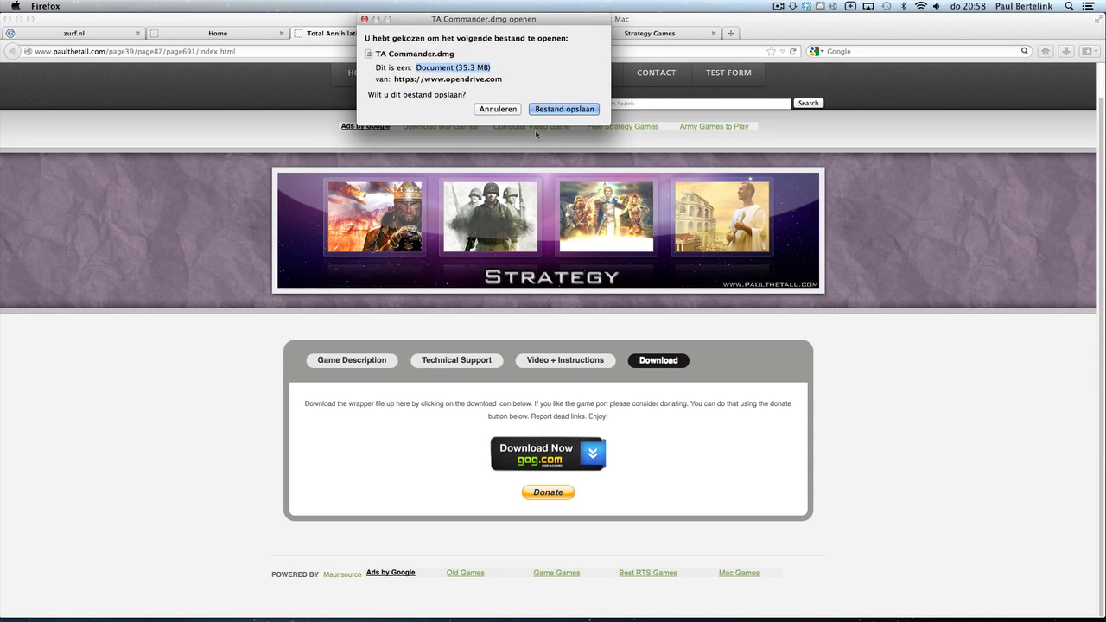
pyautogui.click(489, 109)
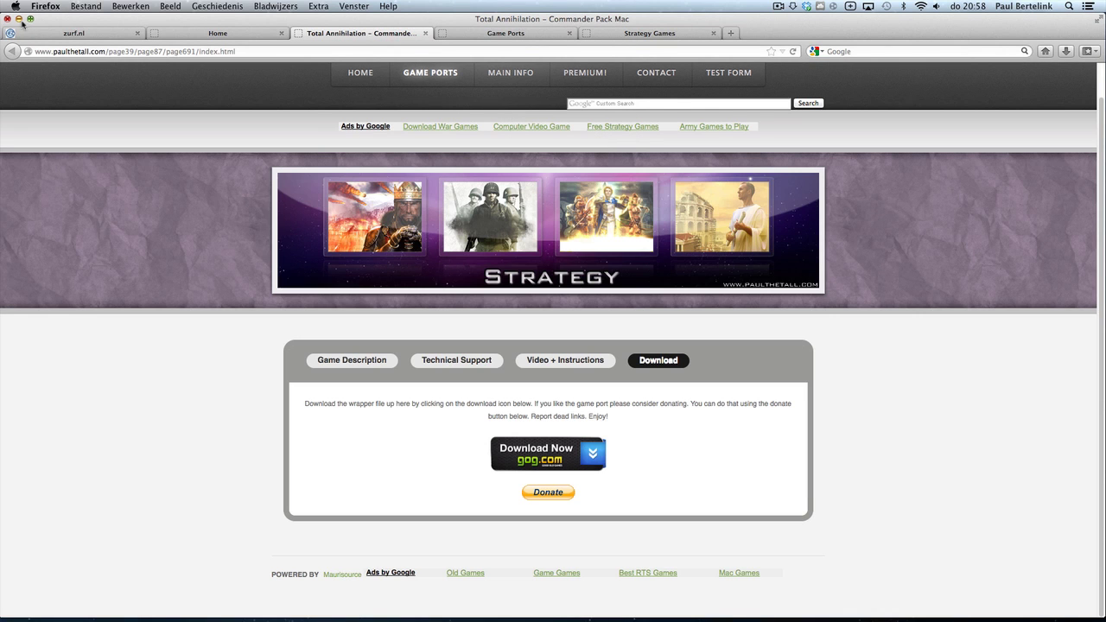
pyautogui.click(19, 19)
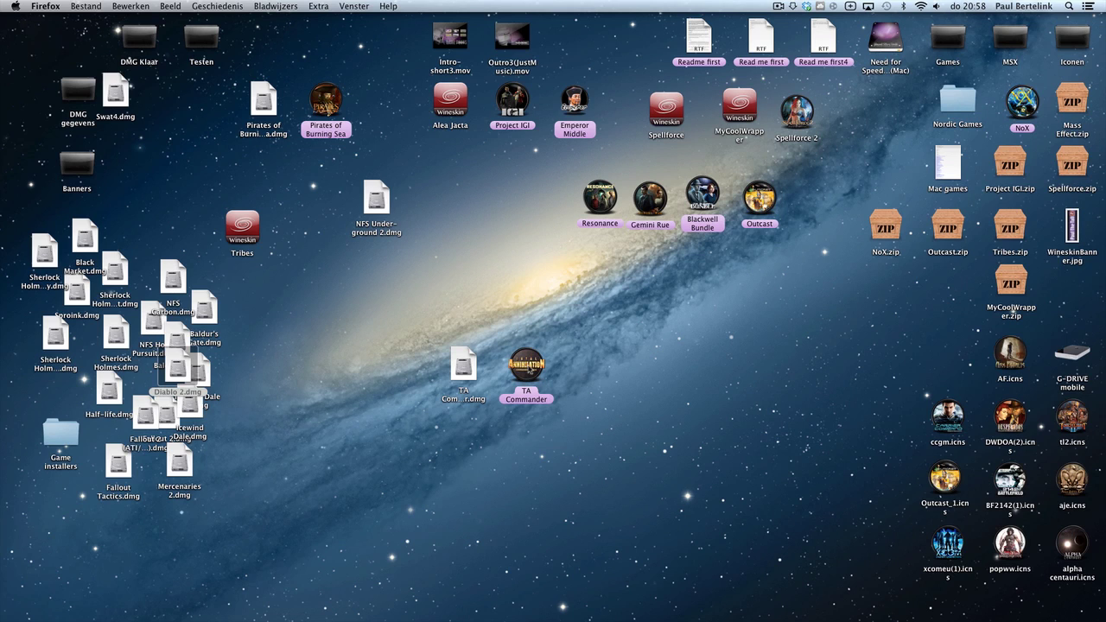
# Mount TA Commander.dmg, agreeing to the licence and skipping verification
pyautogui.doubleClick(526, 366)
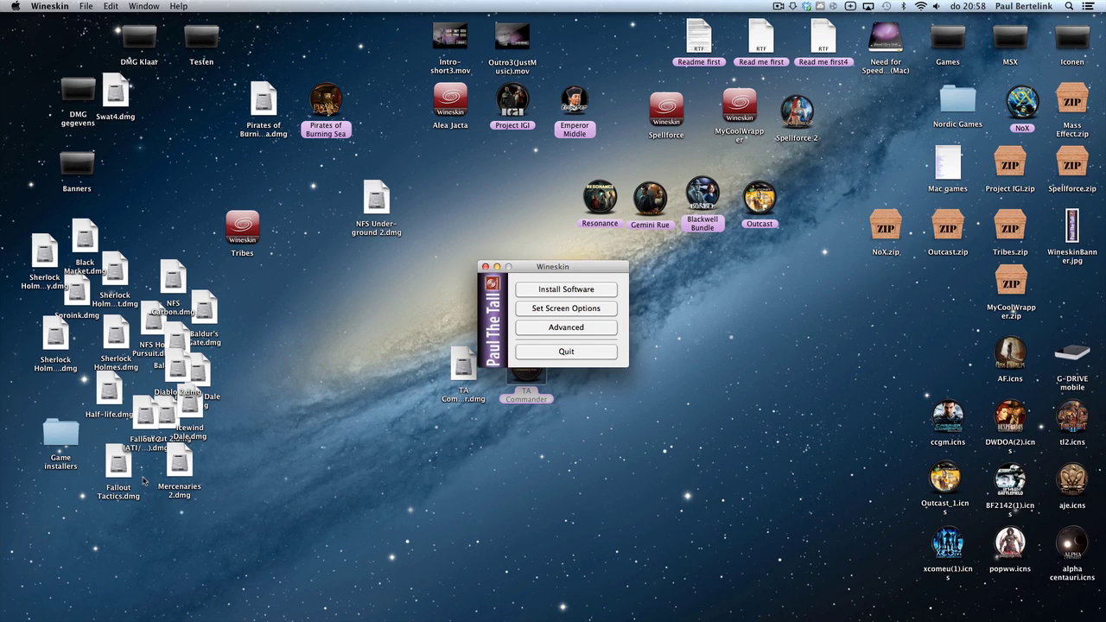
pyautogui.click(594, 353)
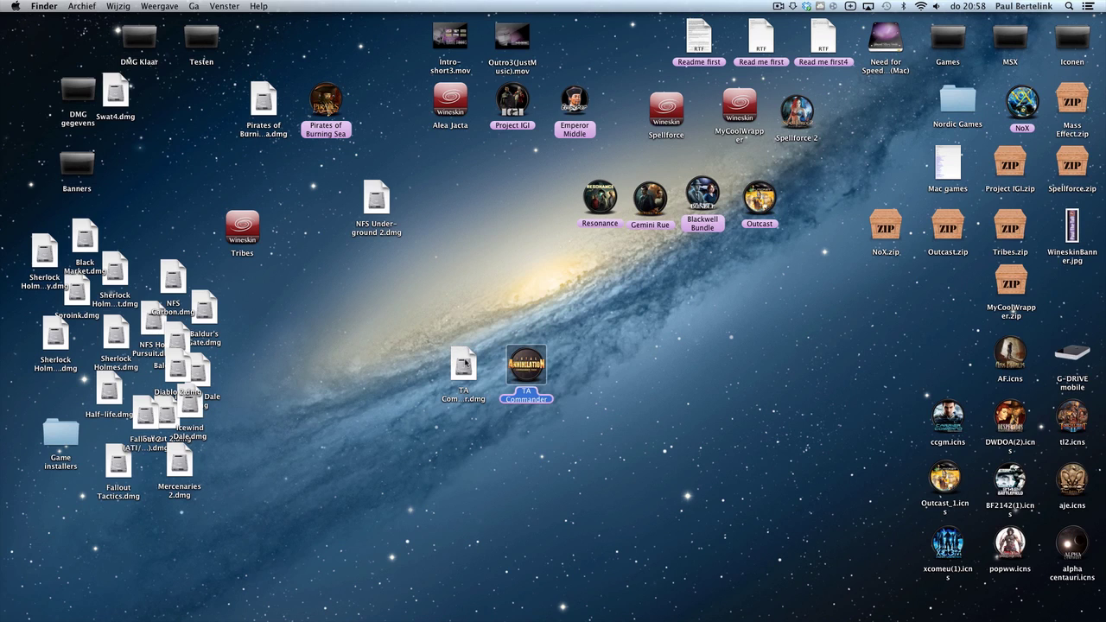
pyautogui.click(457, 373)
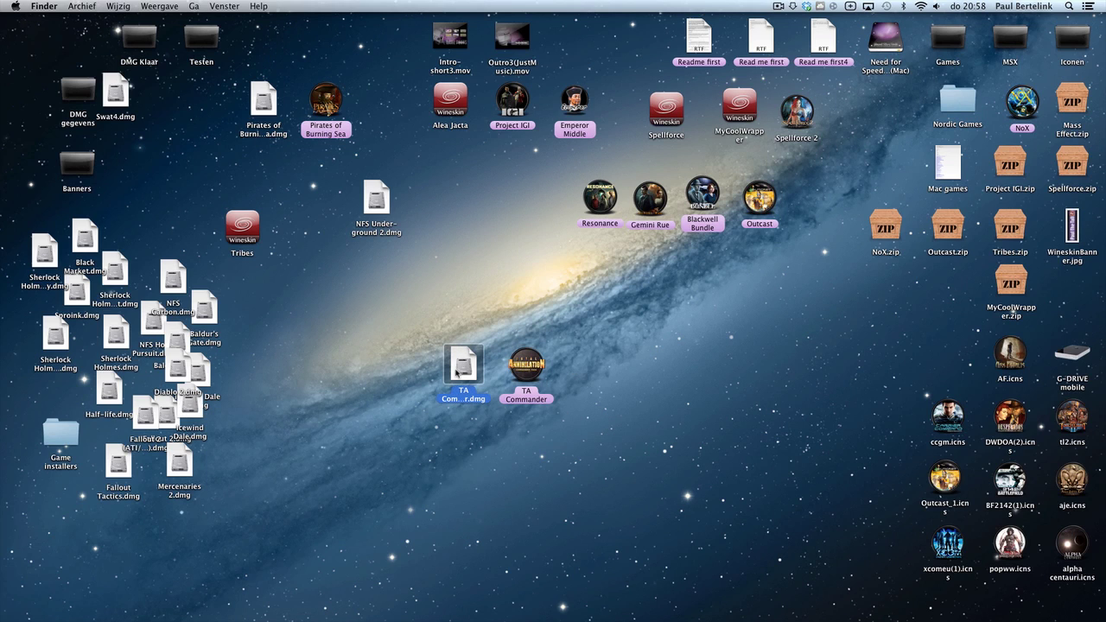
pyautogui.doubleClick(457, 373)
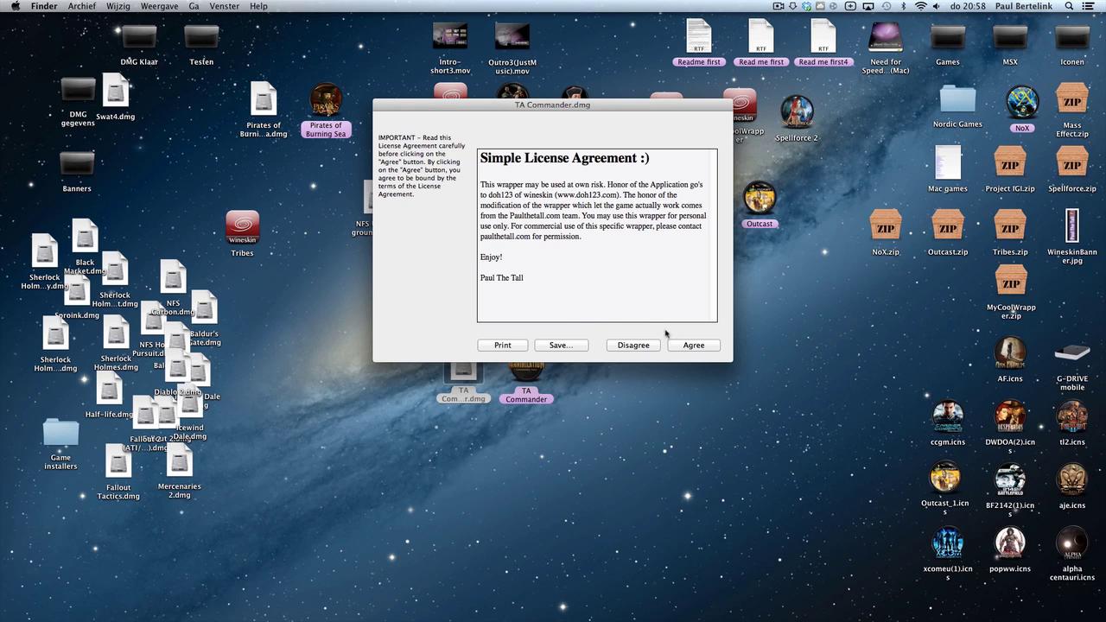
pyautogui.click(692, 344)
pyautogui.click(630, 219)
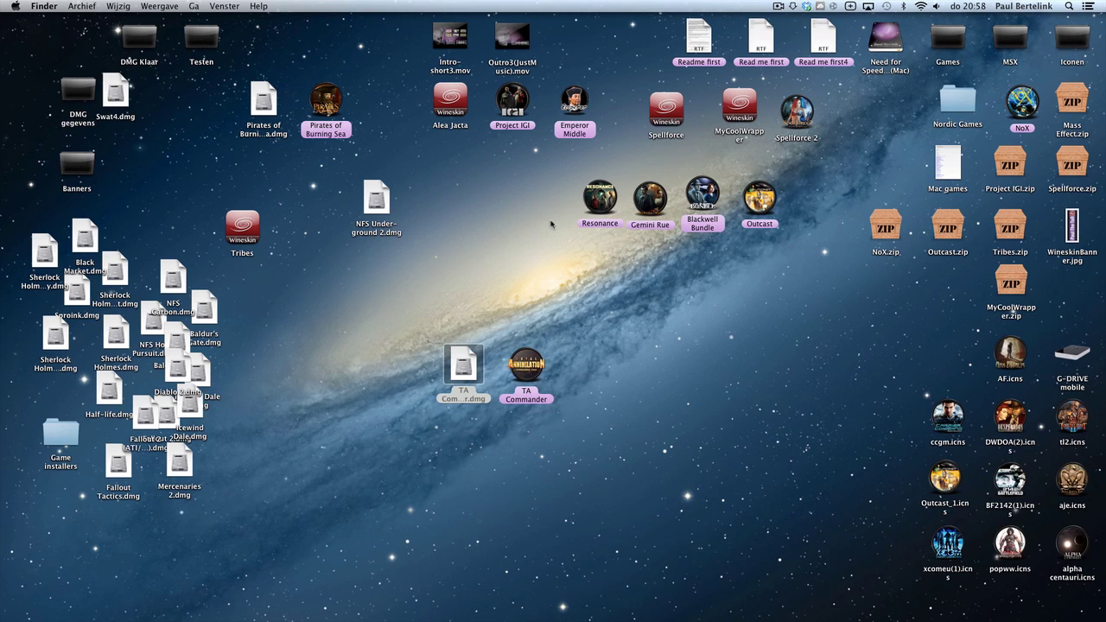
# Copy the TA Commander wrapper to the desktop, close the disk window, and position the icon
pyautogui.moveTo(172, 153)
pyautogui.mouseDown()
pyautogui.moveTo(329, 190)
pyautogui.moveTo(740, 354)
pyautogui.moveTo(695, 354)
pyautogui.moveTo(354, 231)
pyautogui.moveTo(173, 152)
pyautogui.mouseUp()
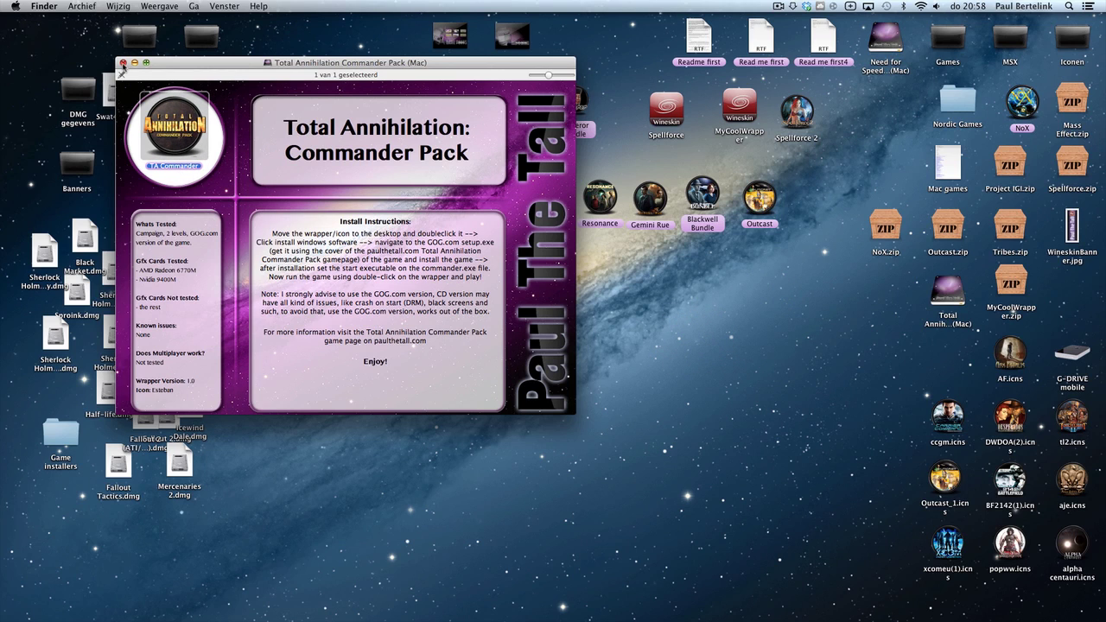
pyautogui.click(123, 63)
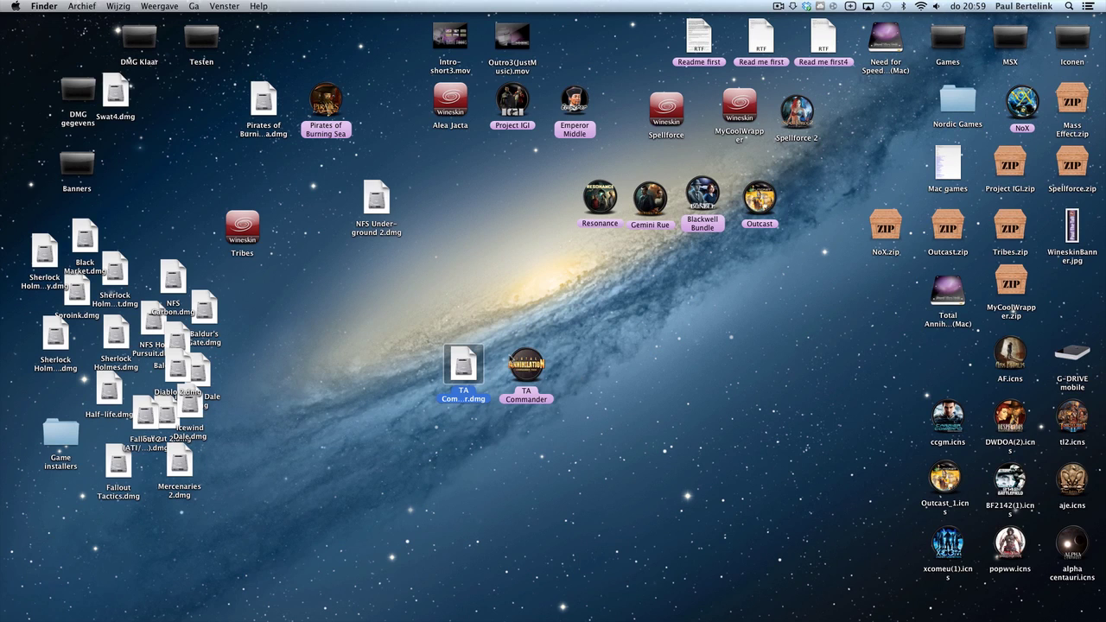
pyautogui.moveTo(529, 356); pyautogui.dragTo(595, 382)
# In TA Commander's Install Software, run setup_total_annihilation_commander_pack.exe from Bureaublad > Game installers
pyautogui.click(709, 370)
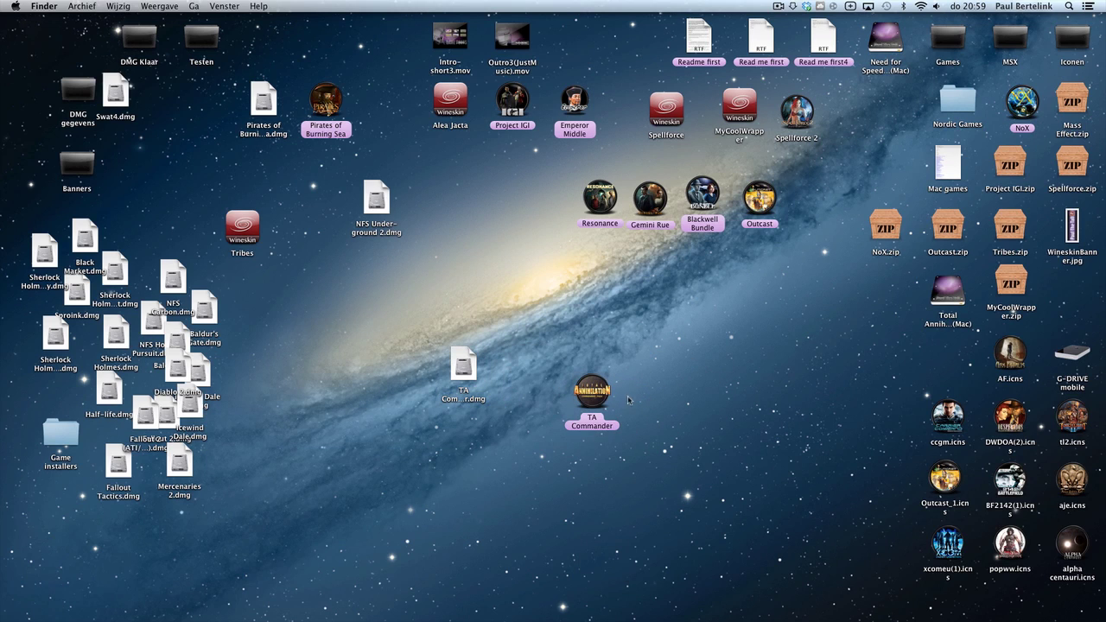
pyautogui.doubleClick(594, 392)
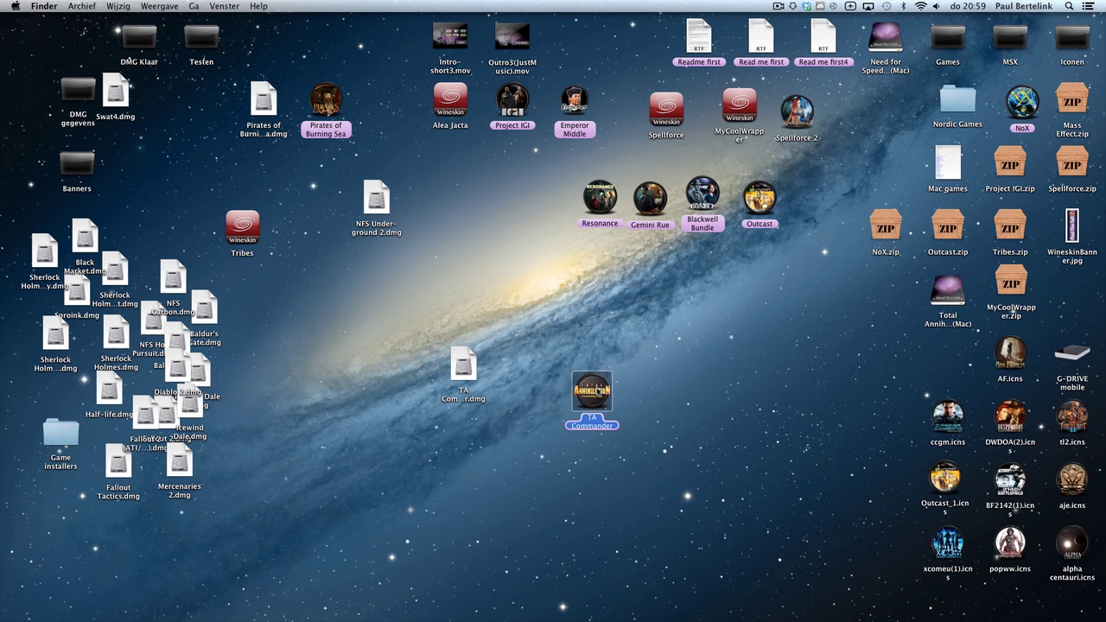
pyautogui.click(564, 291)
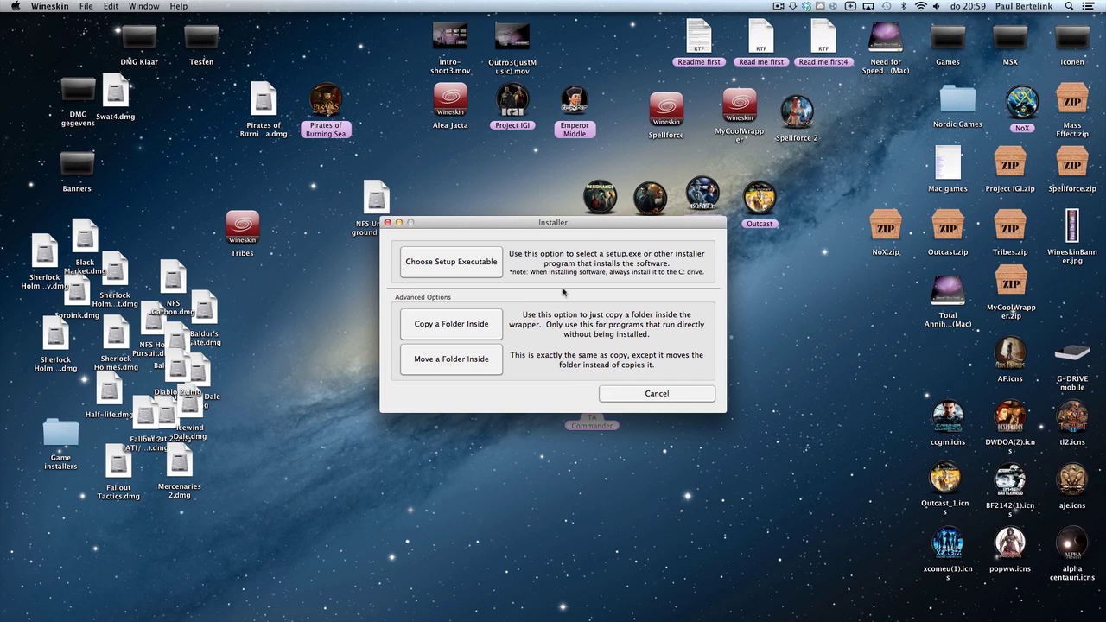
pyautogui.click(466, 266)
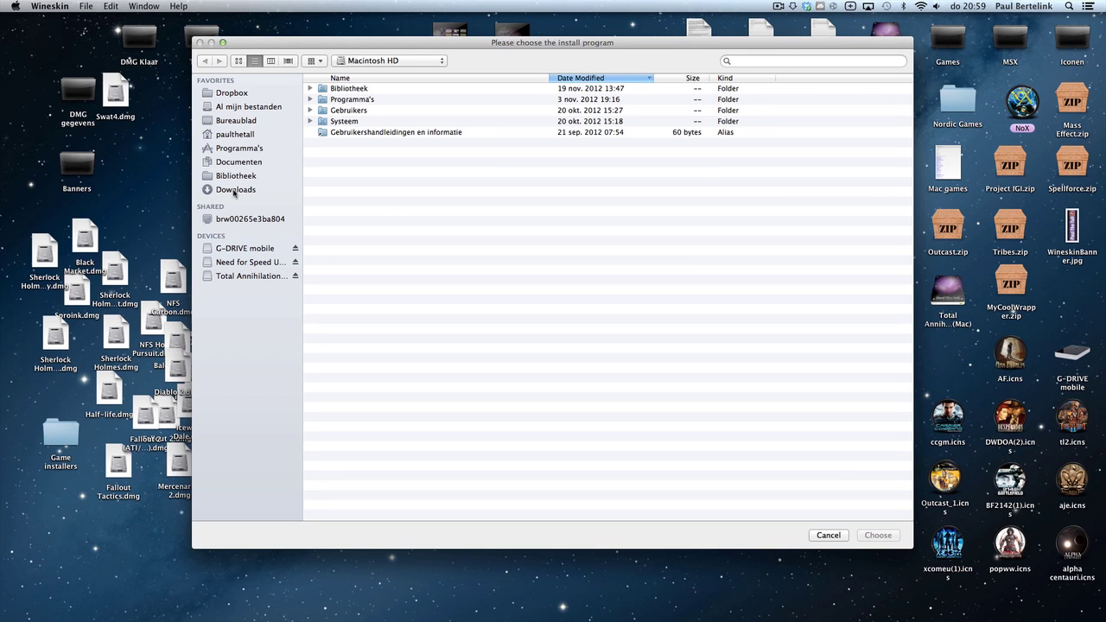
pyautogui.click(238, 123)
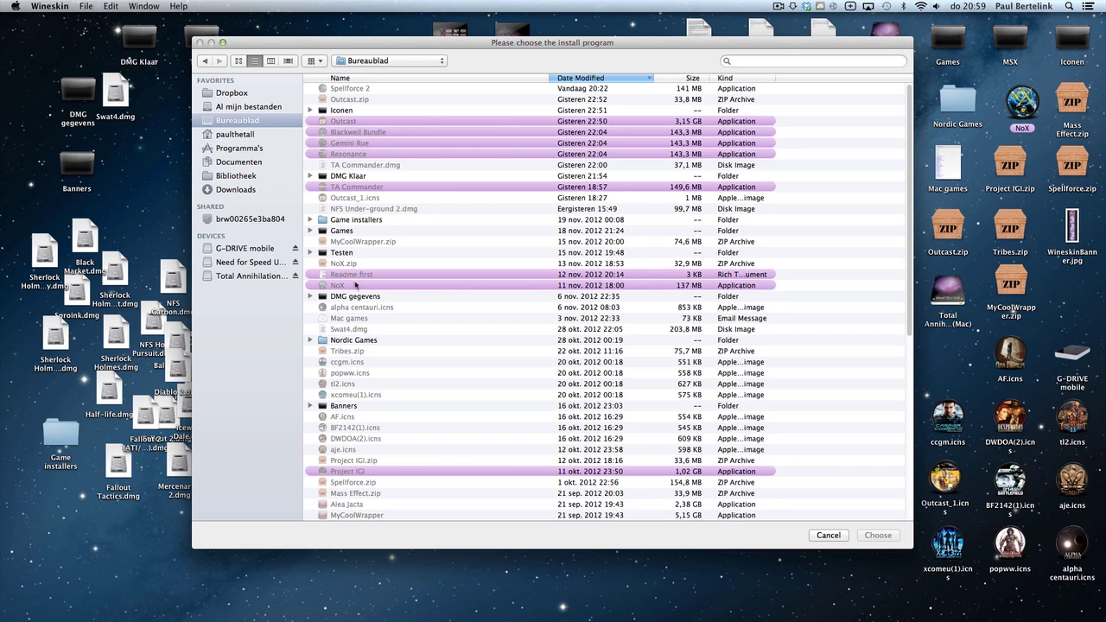
pyautogui.doubleClick(354, 221)
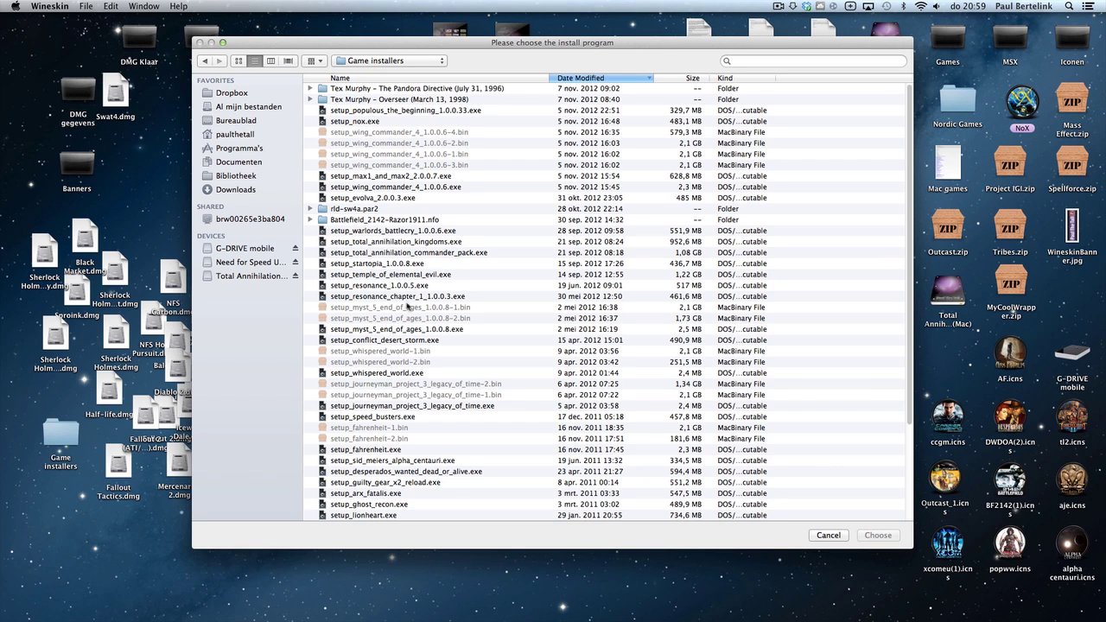
pyautogui.doubleClick(439, 252)
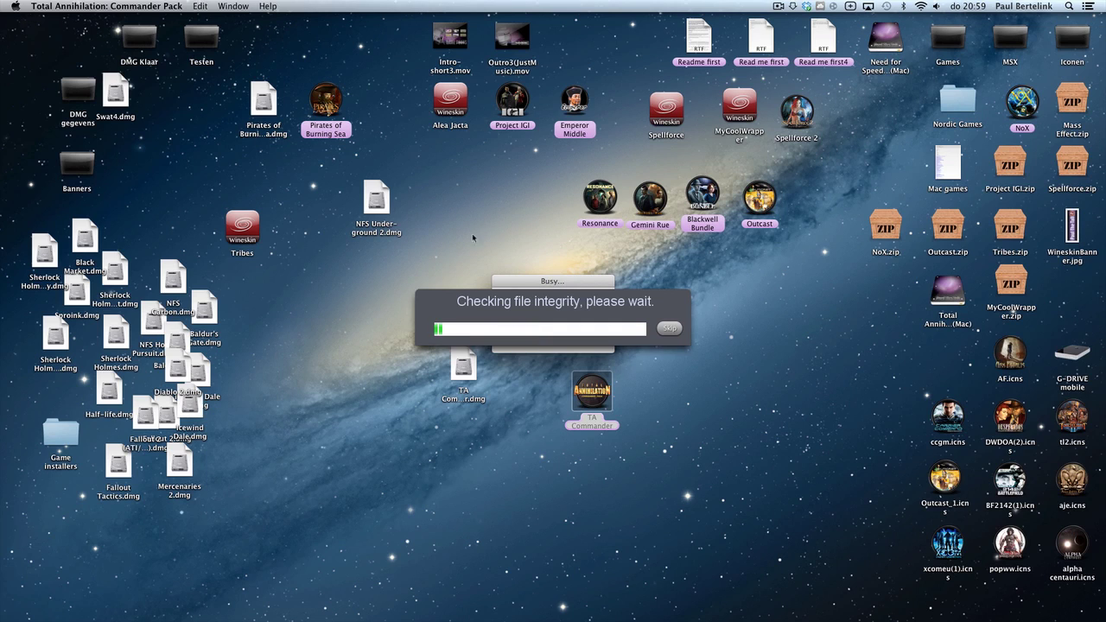
# Skip the integrity check and install the game to C:\Program Files\GOG.com\Total Annihilation
pyautogui.click(669, 328)
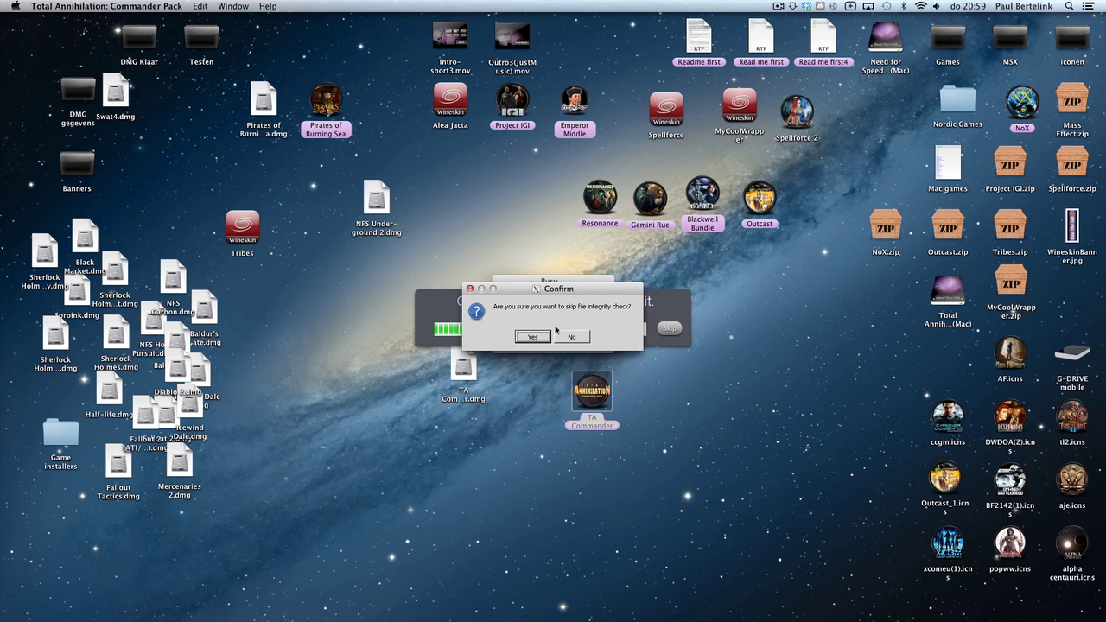
pyautogui.click(524, 338)
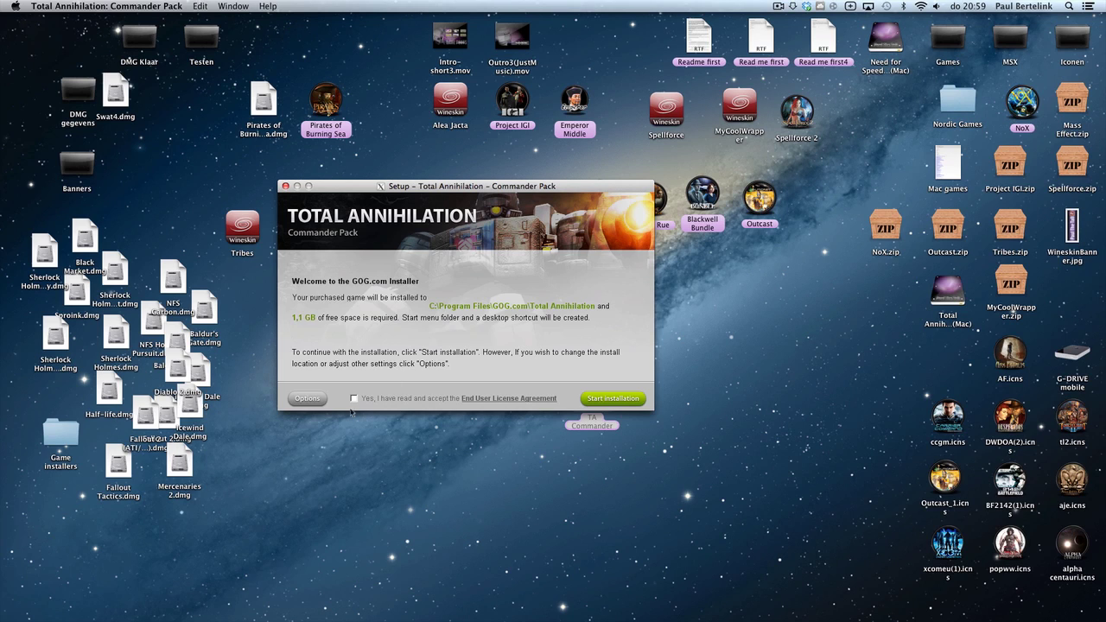
pyautogui.click(308, 399)
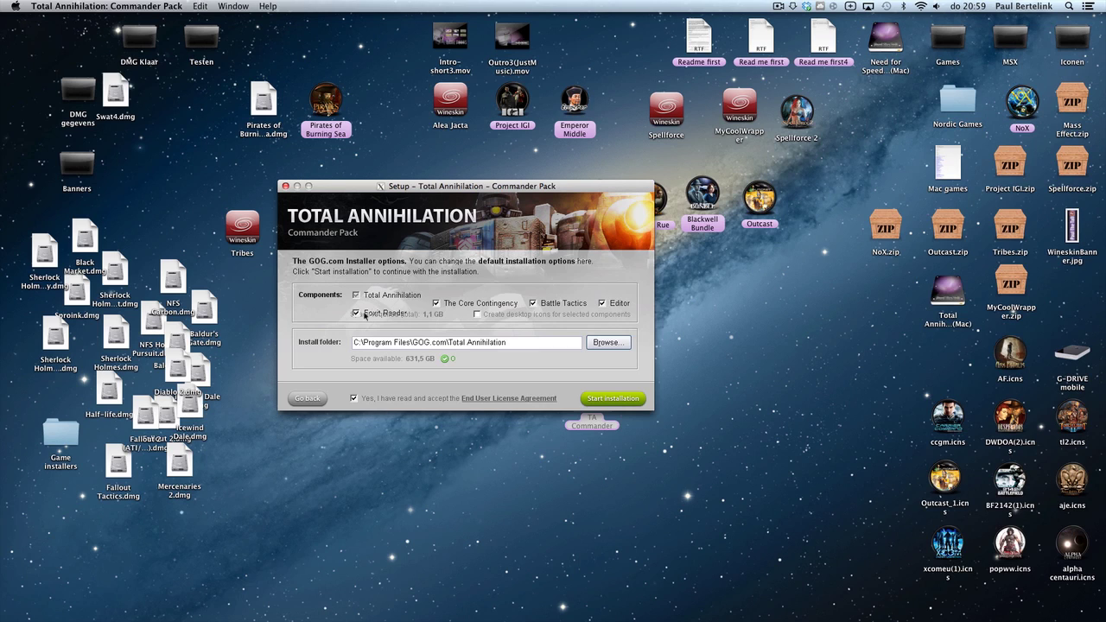
pyautogui.click(601, 399)
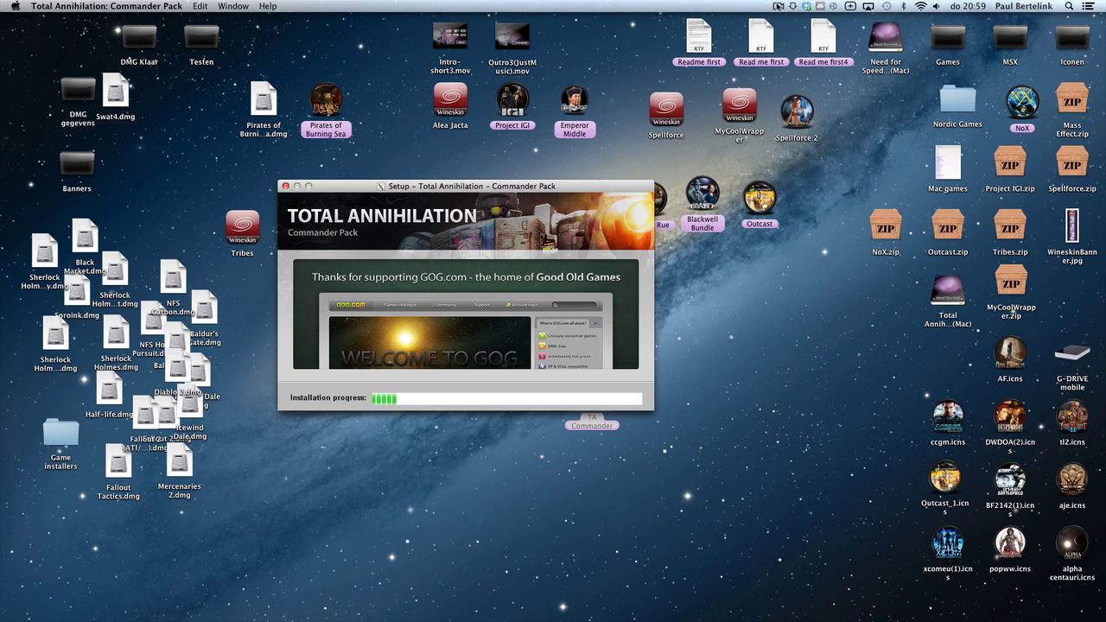
pyautogui.click(779, 7)
pyautogui.click(792, 33)
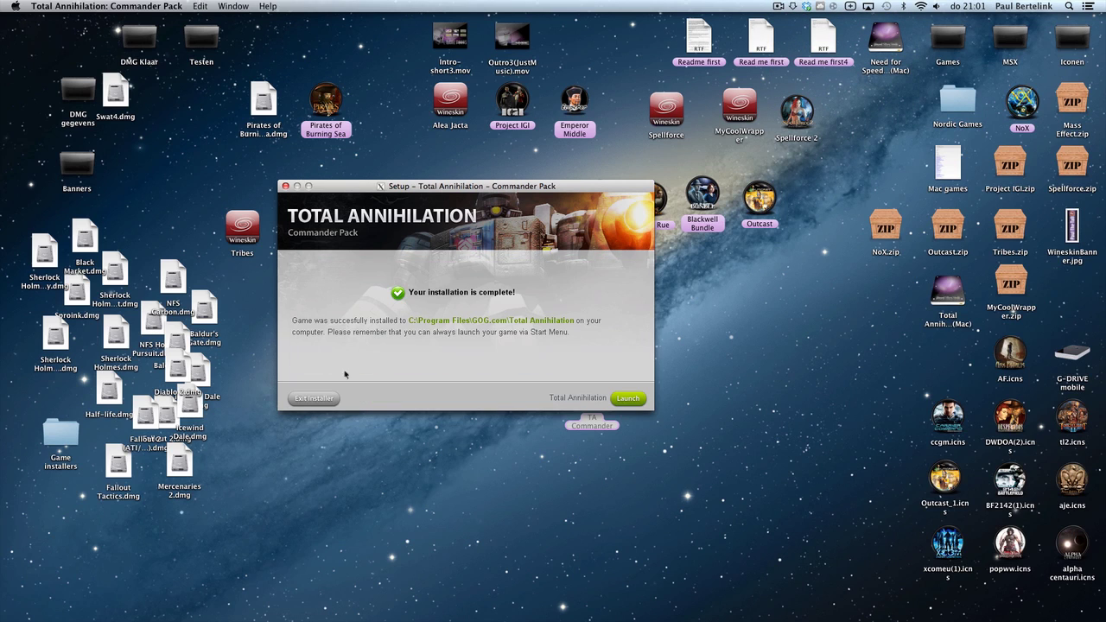
# Exit the installer, set /Program Files/GOG.com/Total Annihilation/TotalA.exe as the executable, and quit Wineskin
pyautogui.click(313, 398)
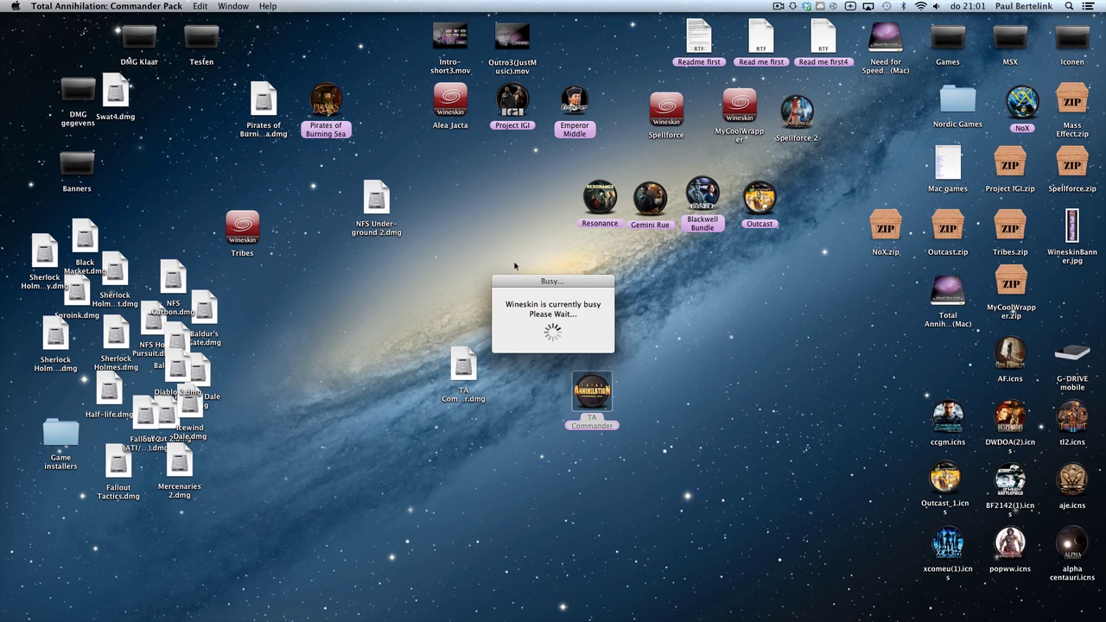
pyautogui.click(629, 342)
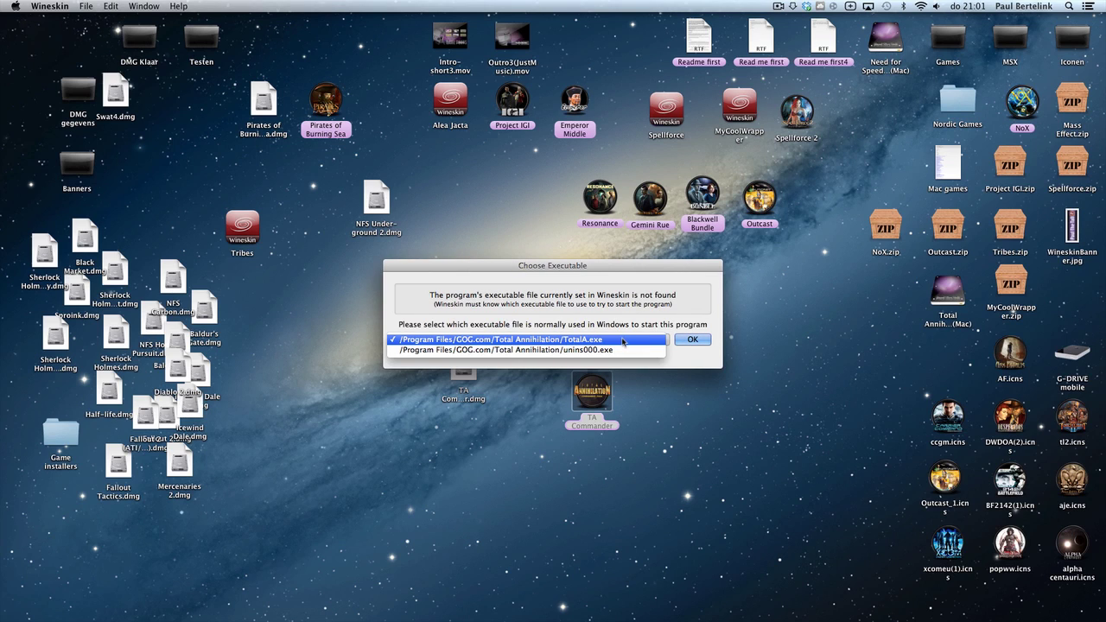
pyautogui.click(622, 341)
pyautogui.click(702, 338)
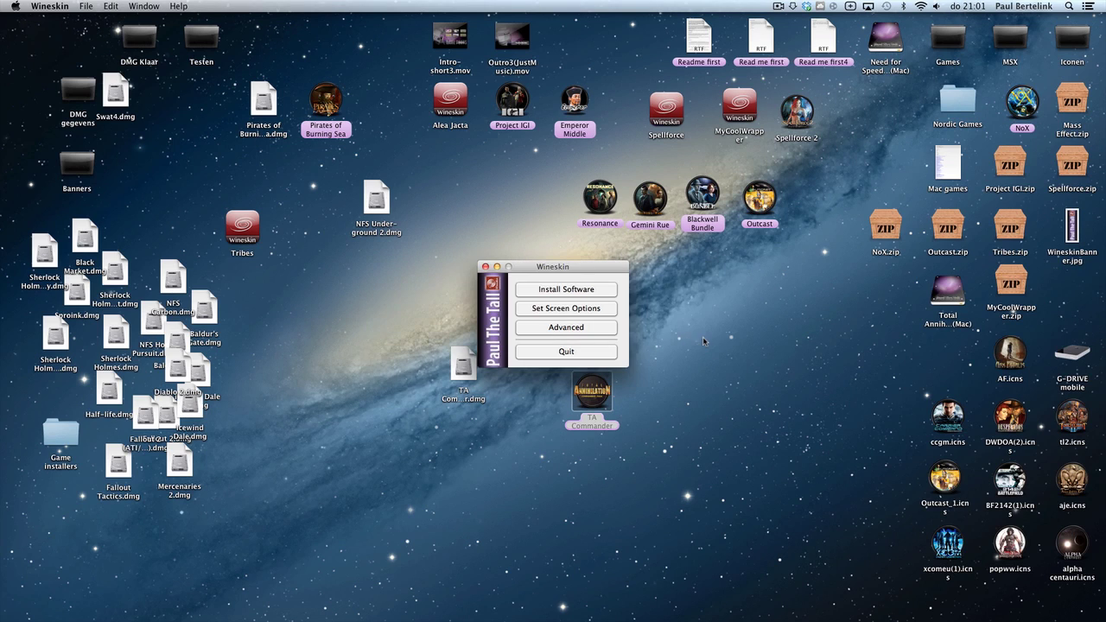
pyautogui.click(561, 351)
pyautogui.click(722, 378)
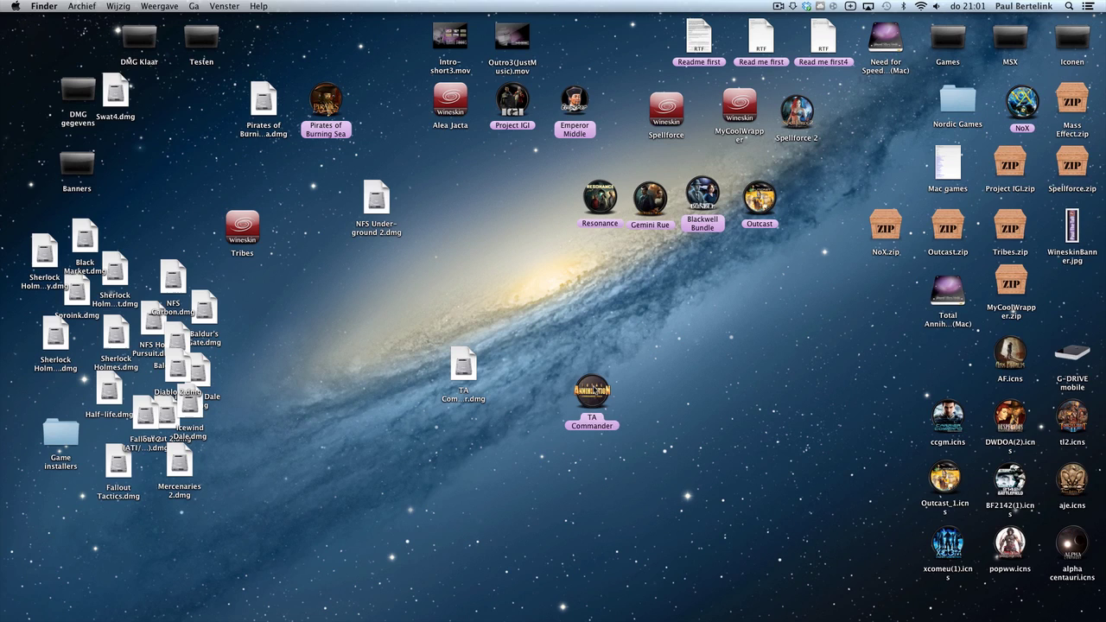
pyautogui.click(591, 391)
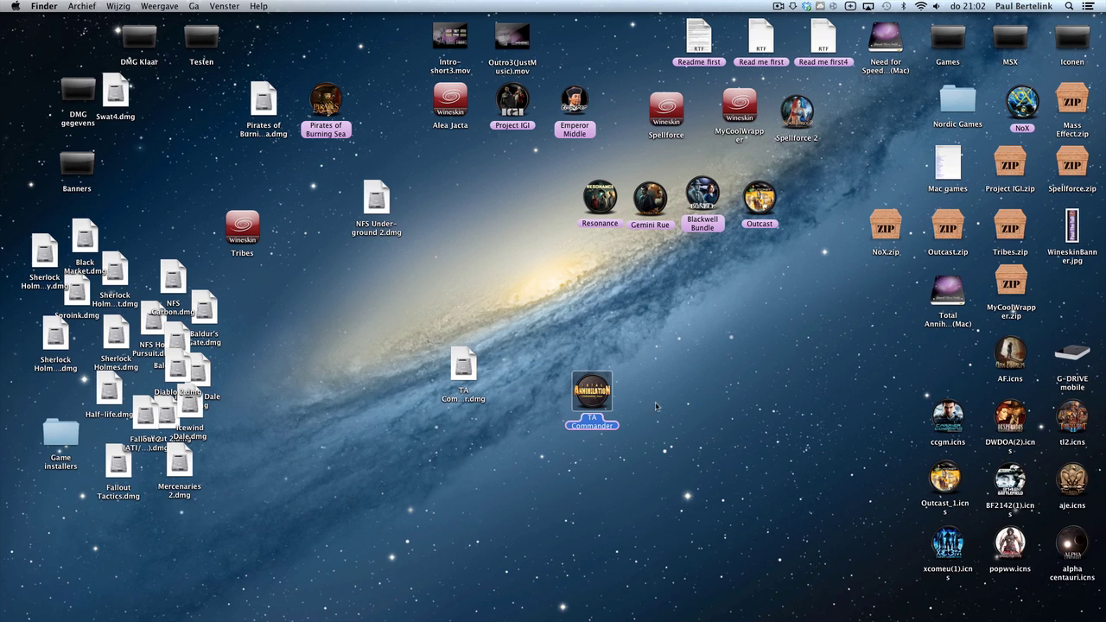
# Launch Total Annihilation from the TA Commander wrapper icon on the desktop
pyautogui.doubleClick(596, 396)
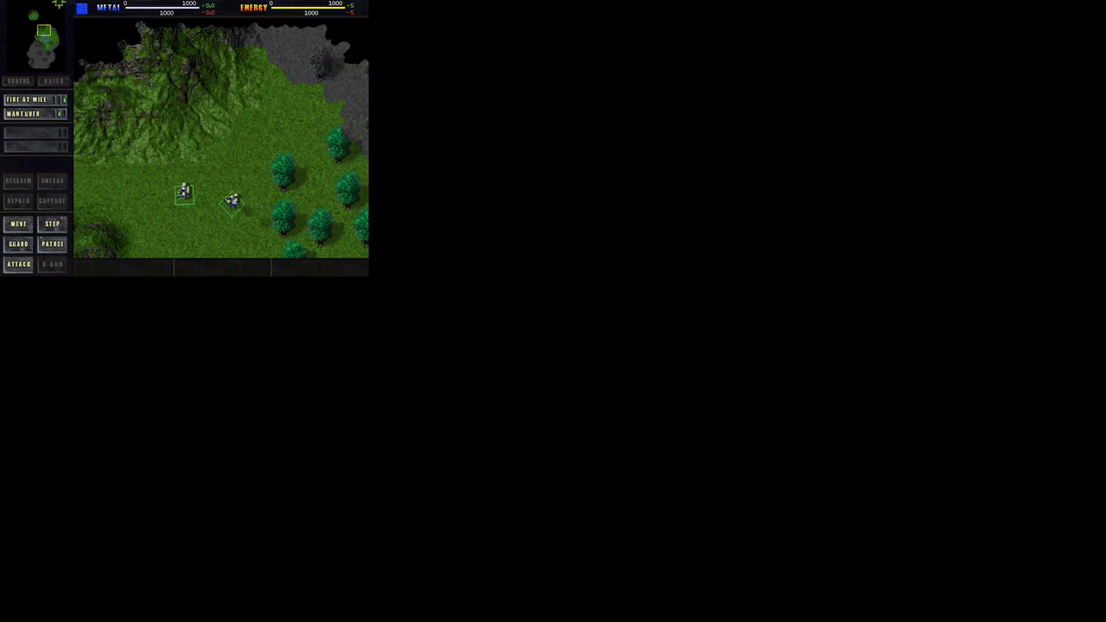
# Scroll the map down and left to follow the fight with the enemy vehicle
pyautogui.press('Left')
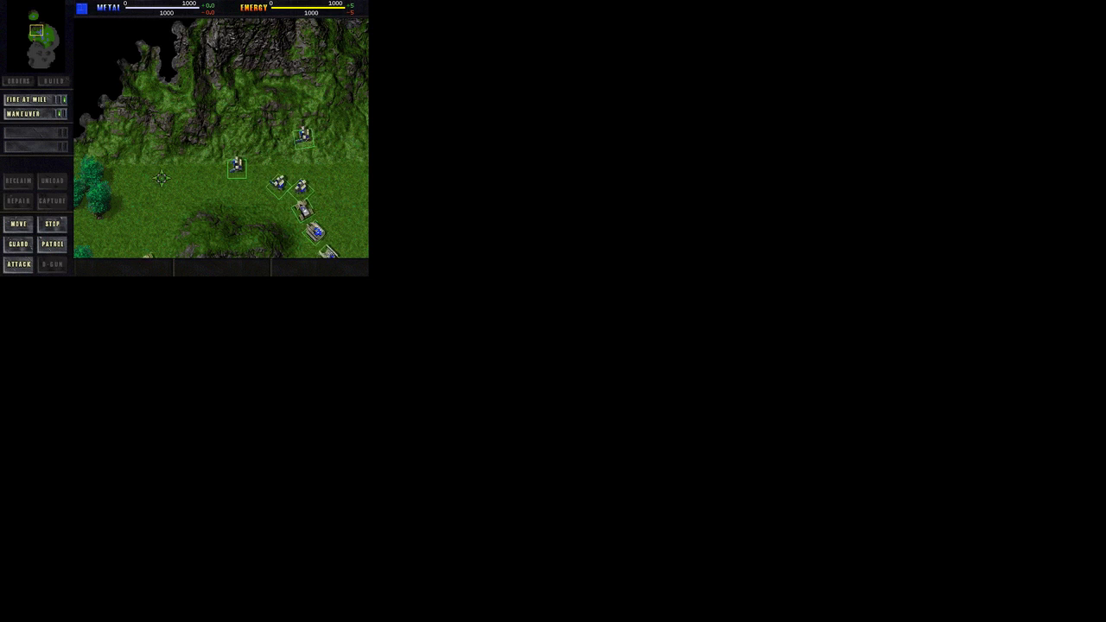
pyautogui.press('Down')
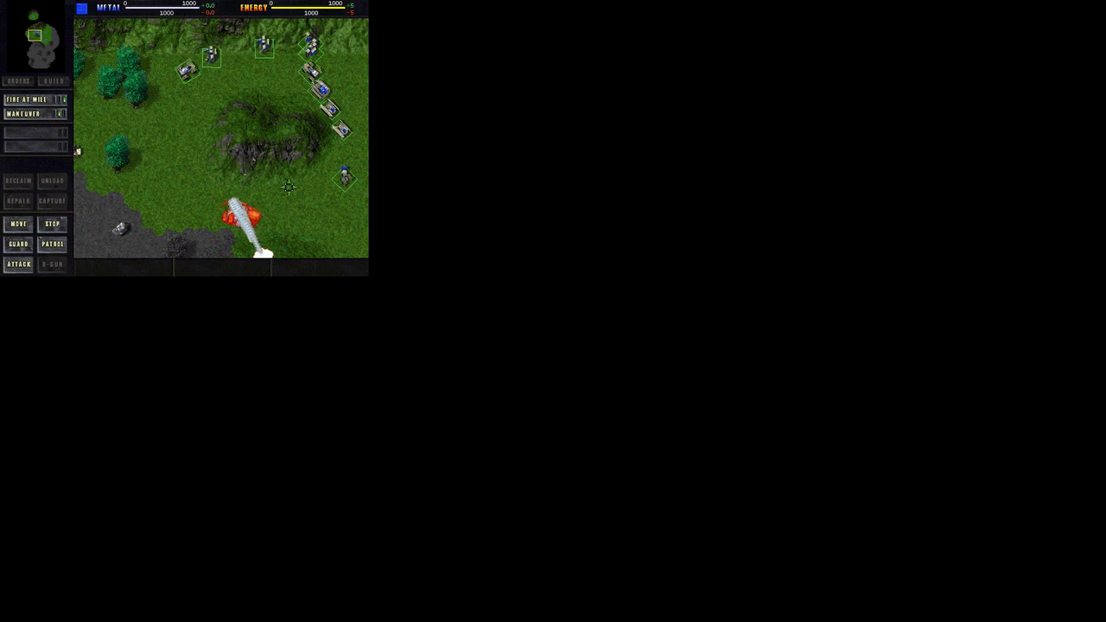
pyautogui.press('Left')
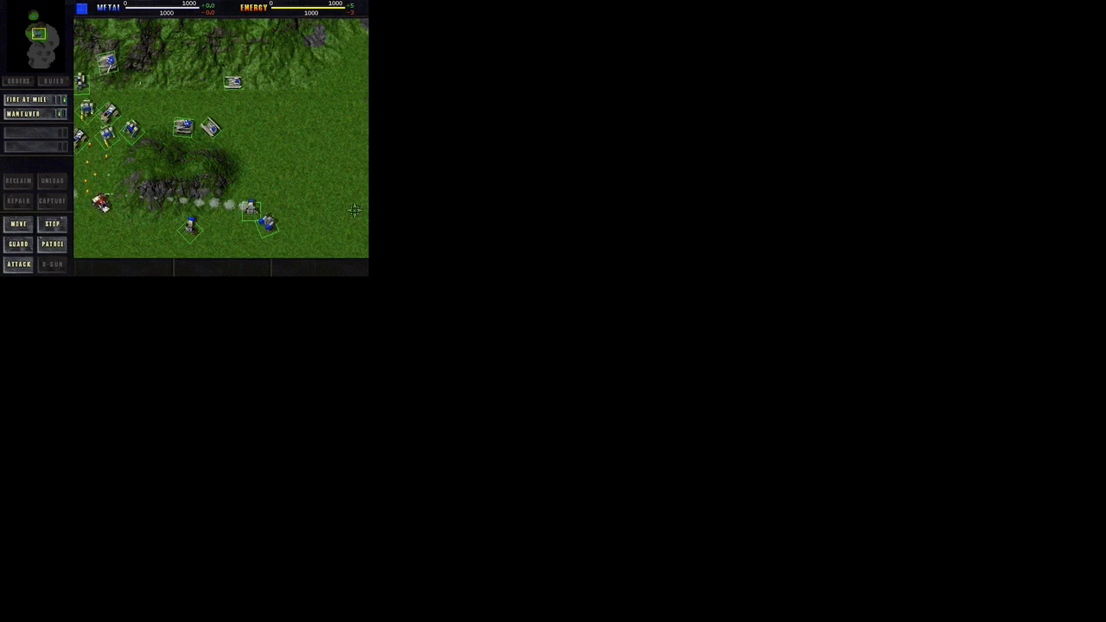
pyautogui.press('Left')
pyautogui.press('Down')
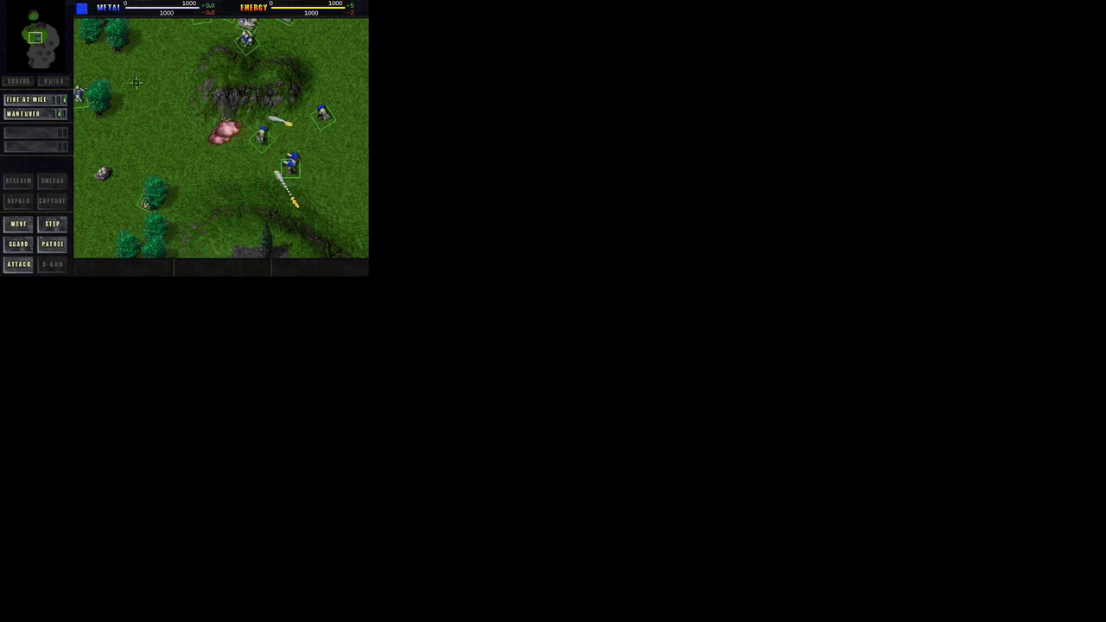
# Scroll up to the top cliffs, then back down to the grassy battle area
pyautogui.moveTo(39, 6)
pyautogui.press('Left')
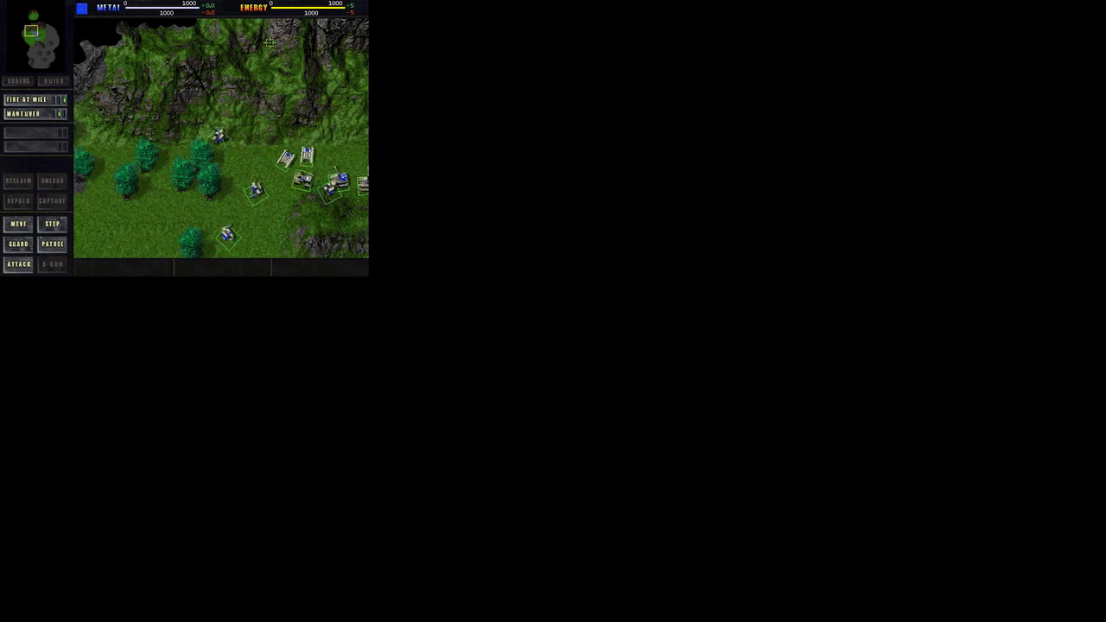
pyautogui.press('Up')
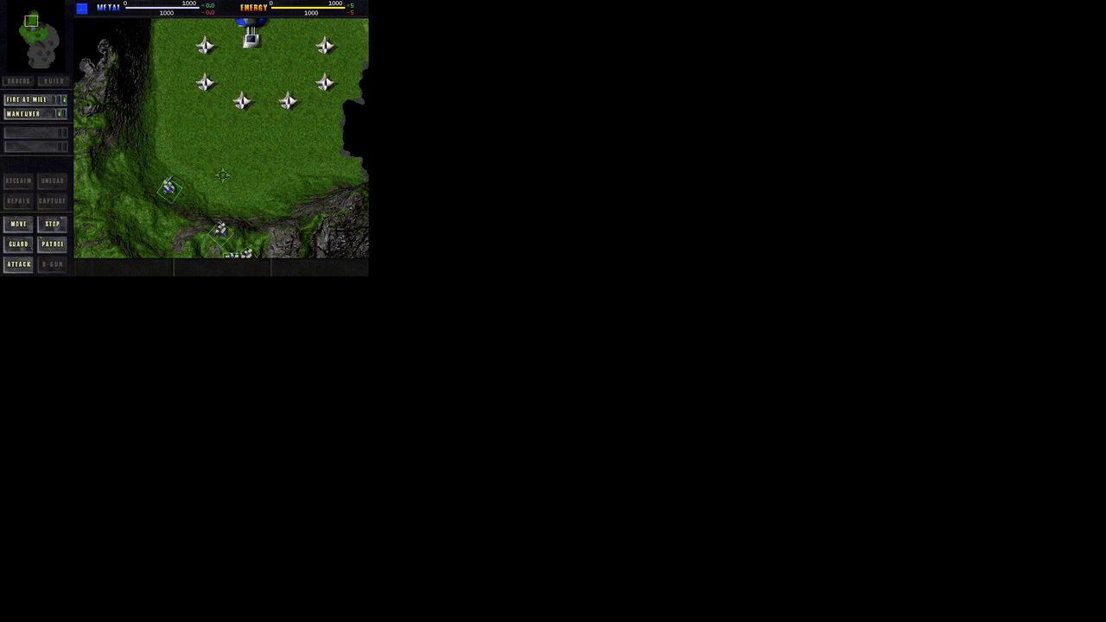
pyautogui.press('Down')
pyautogui.press('Down')
pyautogui.press('Left')
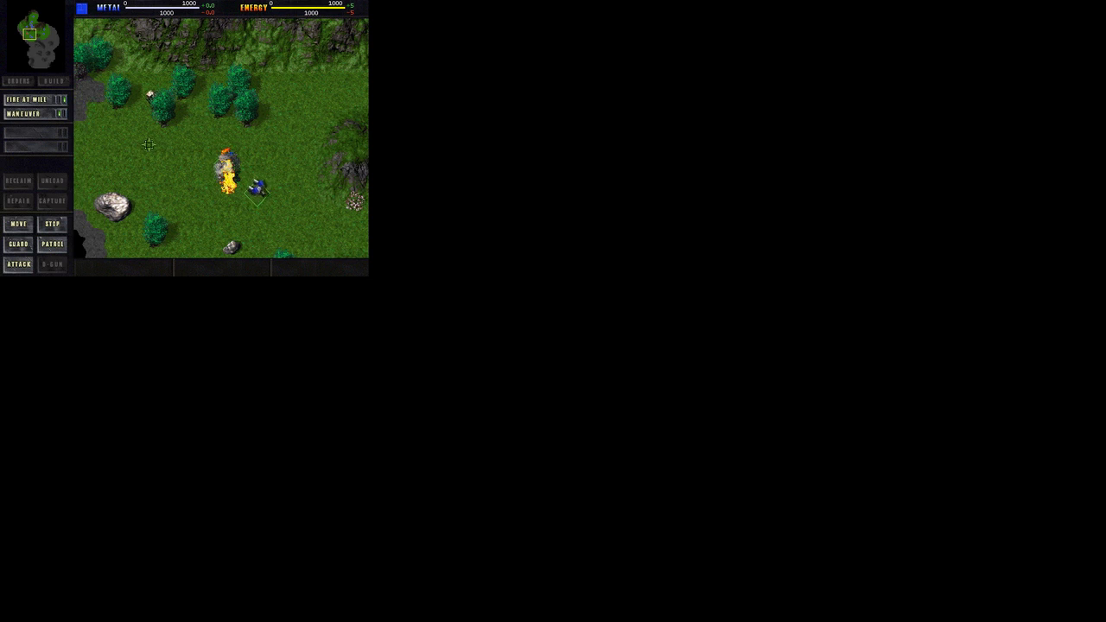
pyautogui.press('Left')
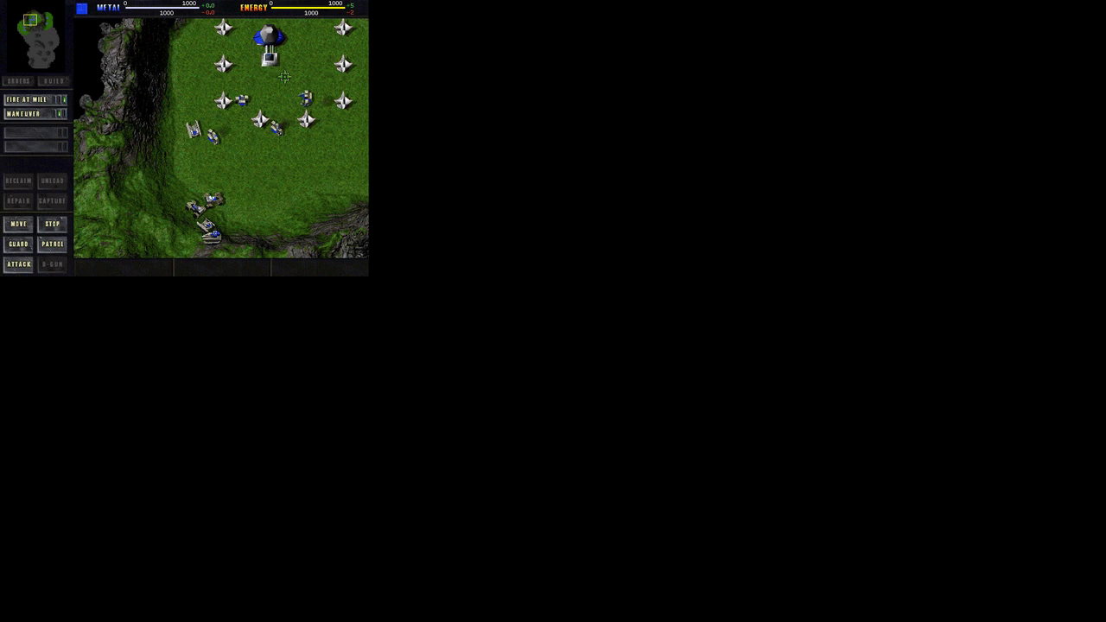
# Box-select the tanks gathered near the base and scroll the view south-west
pyautogui.moveTo(166, 105); pyautogui.dragTo(241, 246)
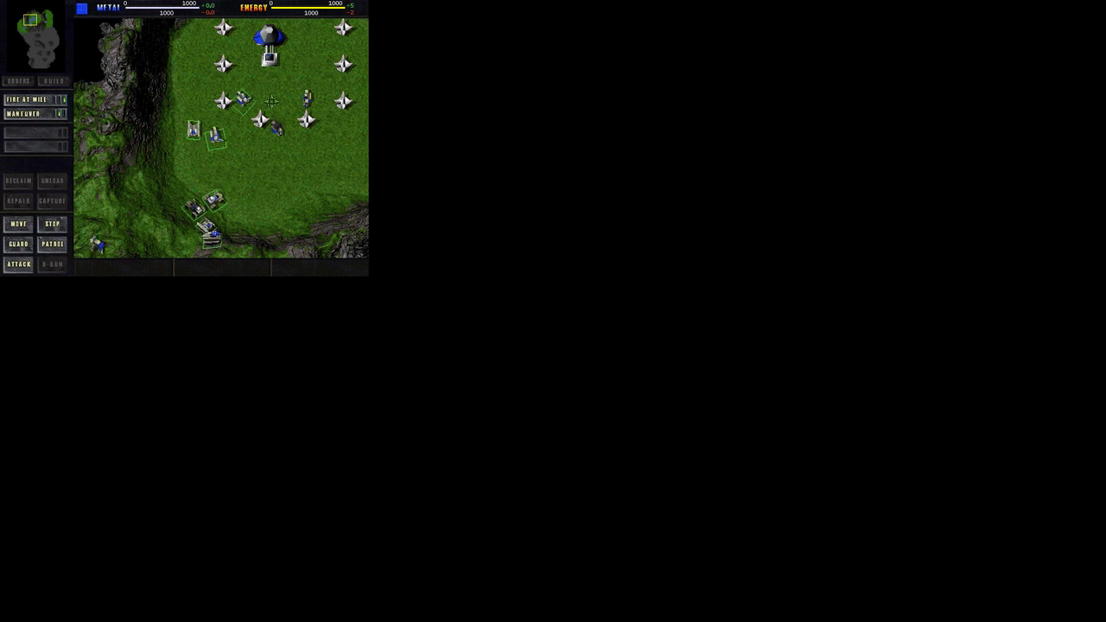
pyautogui.press('Down')
pyautogui.press('Left')
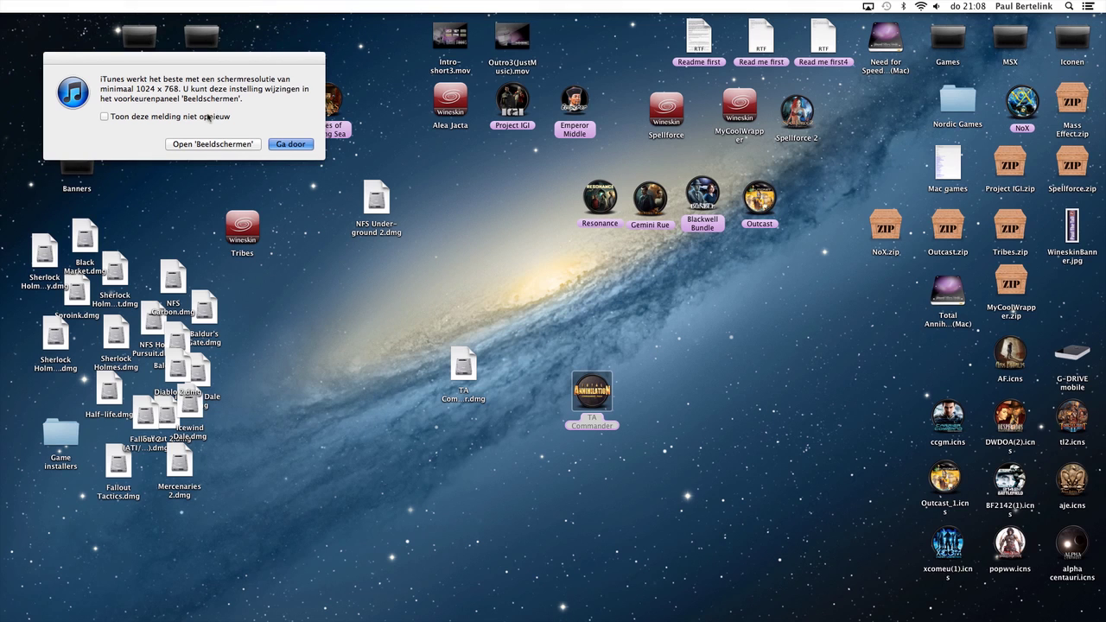
# Tick 'Toon deze melding niet opnieuw' and dismiss the resolution warning with 'Ga door'
pyautogui.click(104, 117)
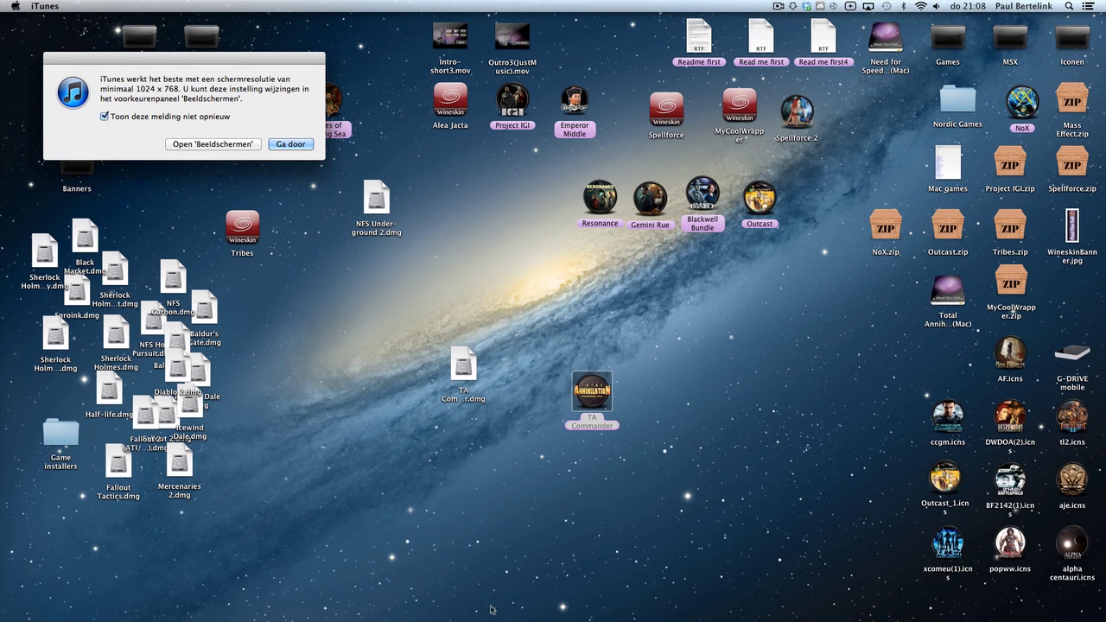
pyautogui.rightClick(563, 605)
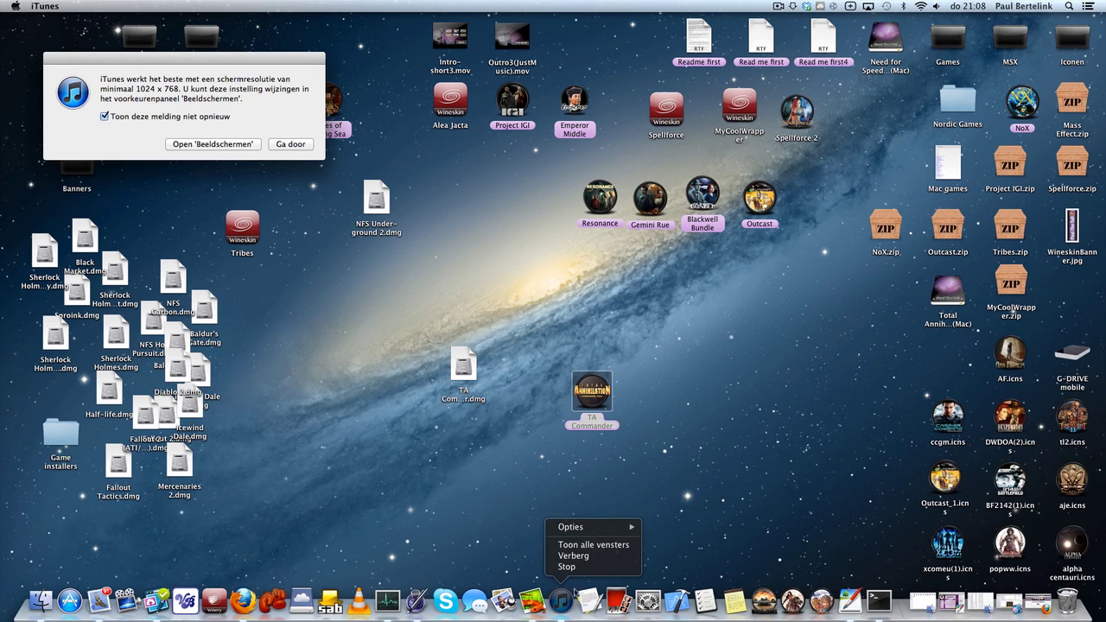
pyautogui.click(576, 568)
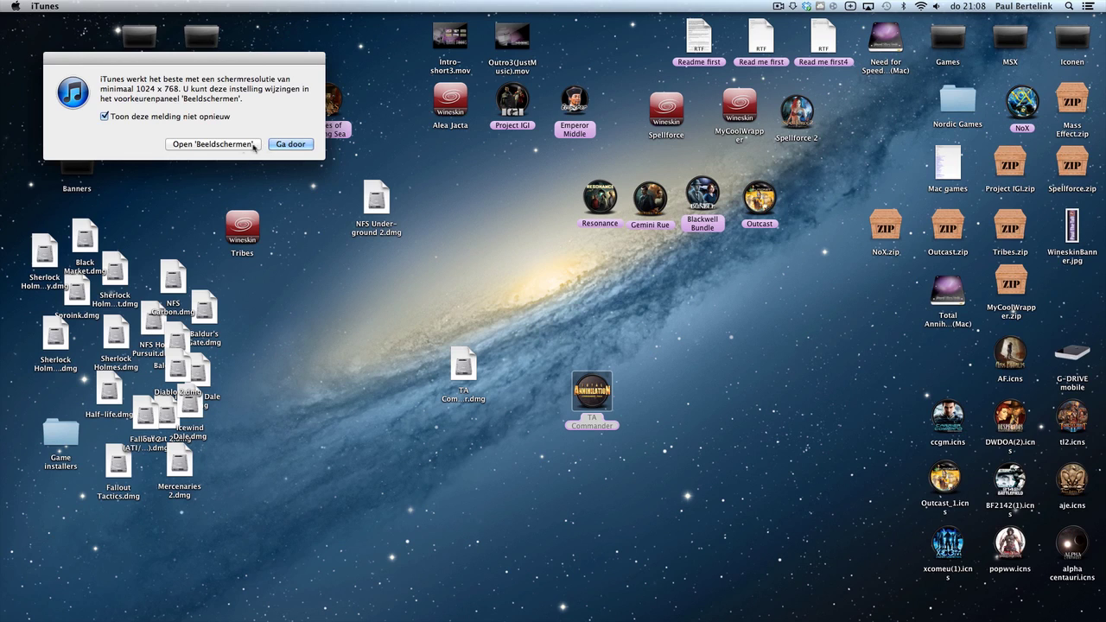
pyautogui.click(292, 144)
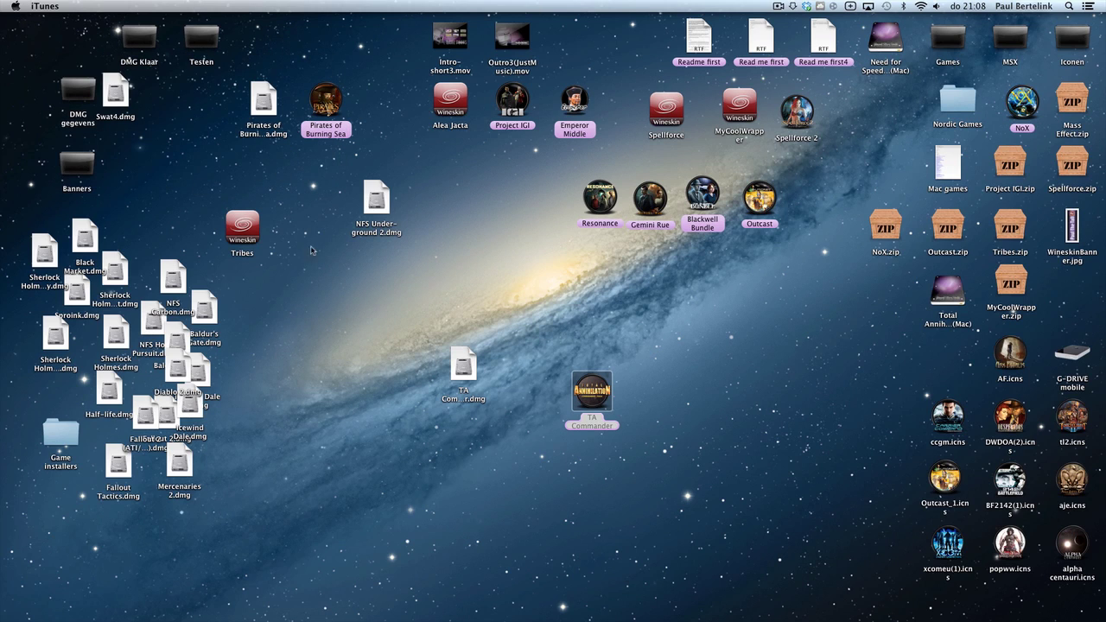
# Quit iTunes with Stop from its Dock icon menu
pyautogui.moveTo(560, 605)
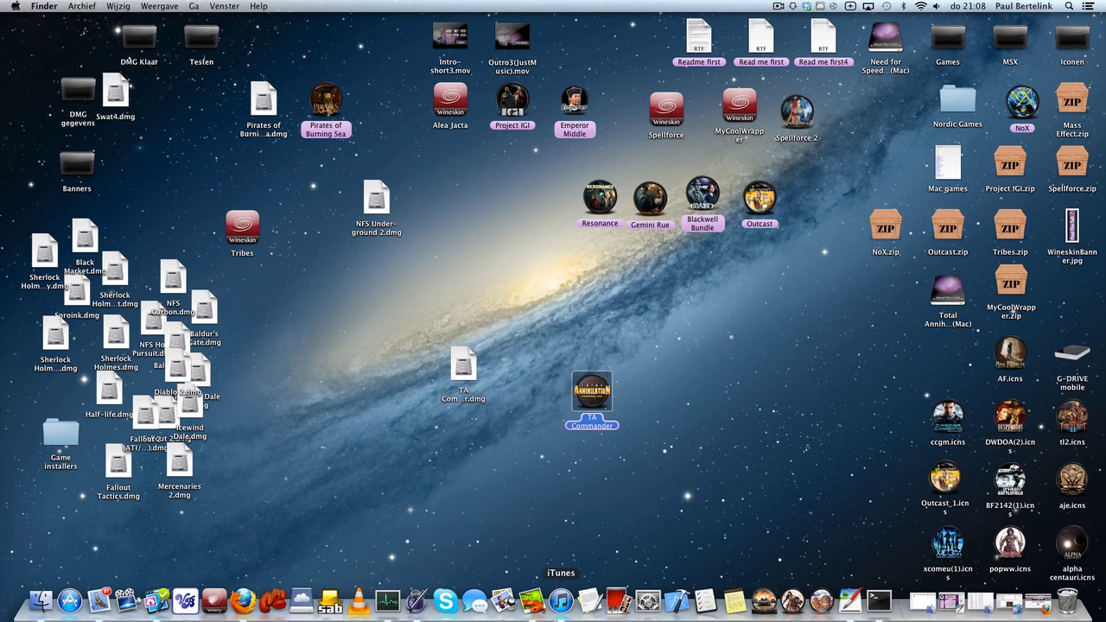
pyautogui.rightClick(561, 603)
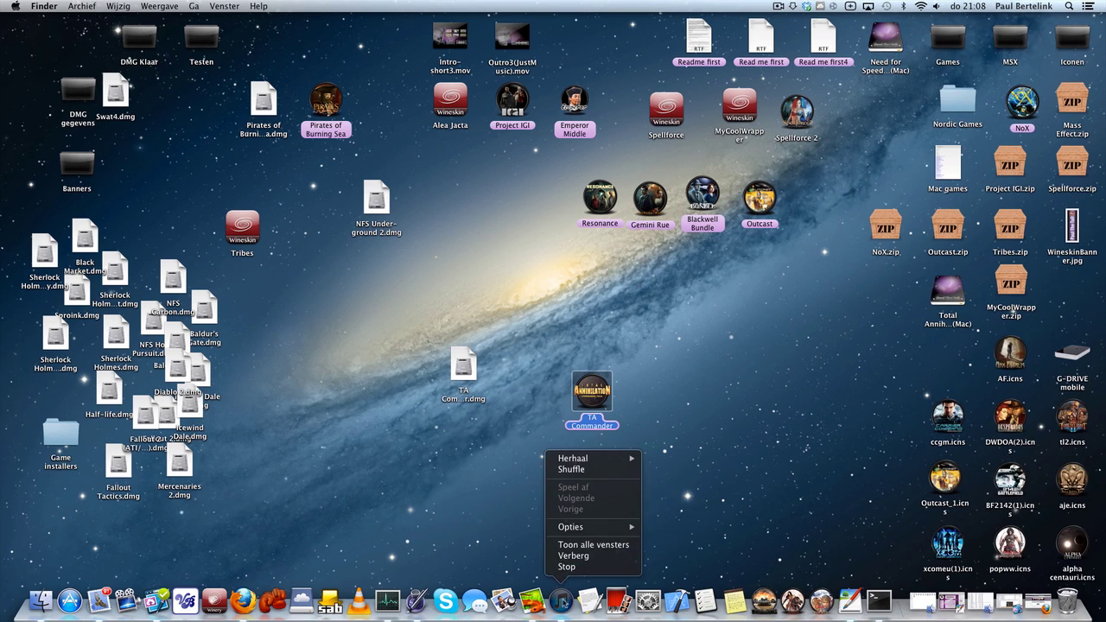
pyautogui.click(567, 567)
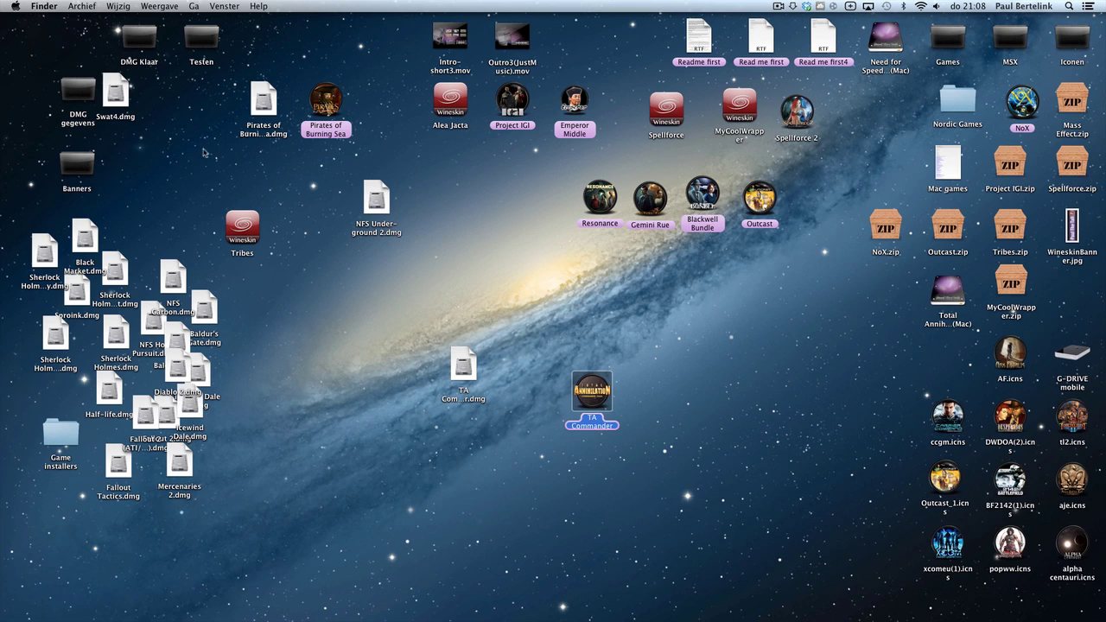
# In Systeemvoorkeuren > Toetsenbord, toggle the F1, F2 standard function keys checkbox, then close the window
pyautogui.click(15, 7)
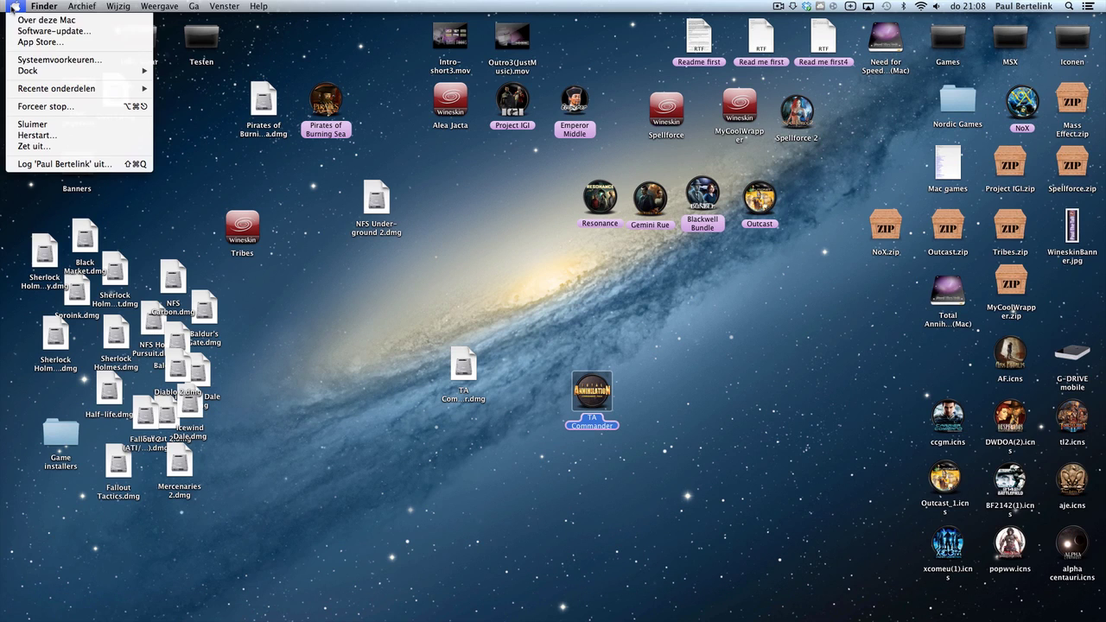
pyautogui.click(45, 61)
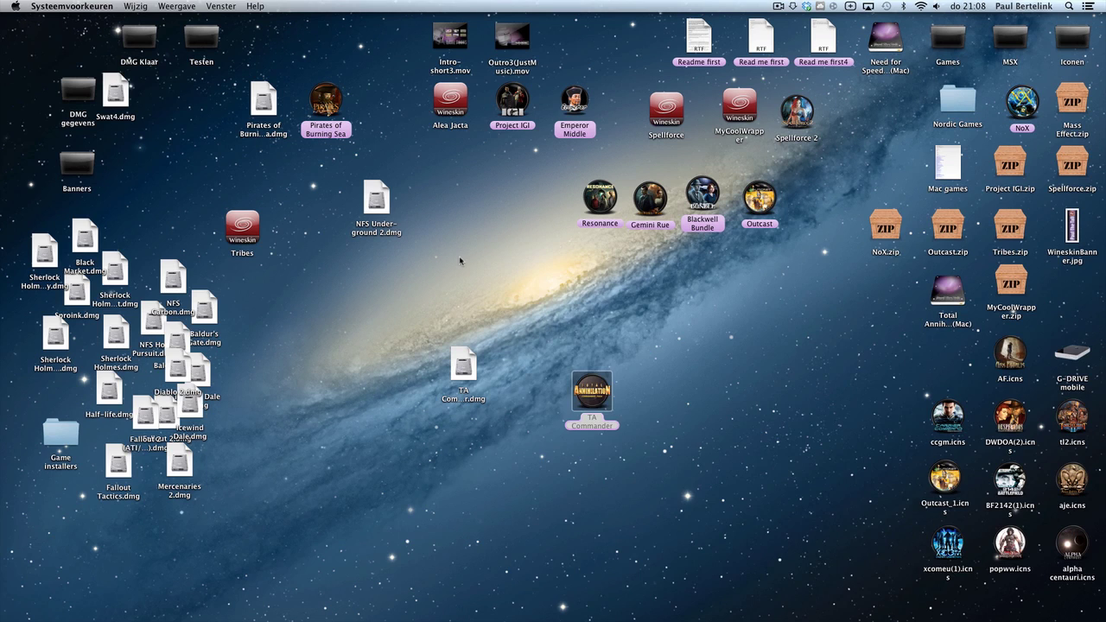
pyautogui.click(691, 369)
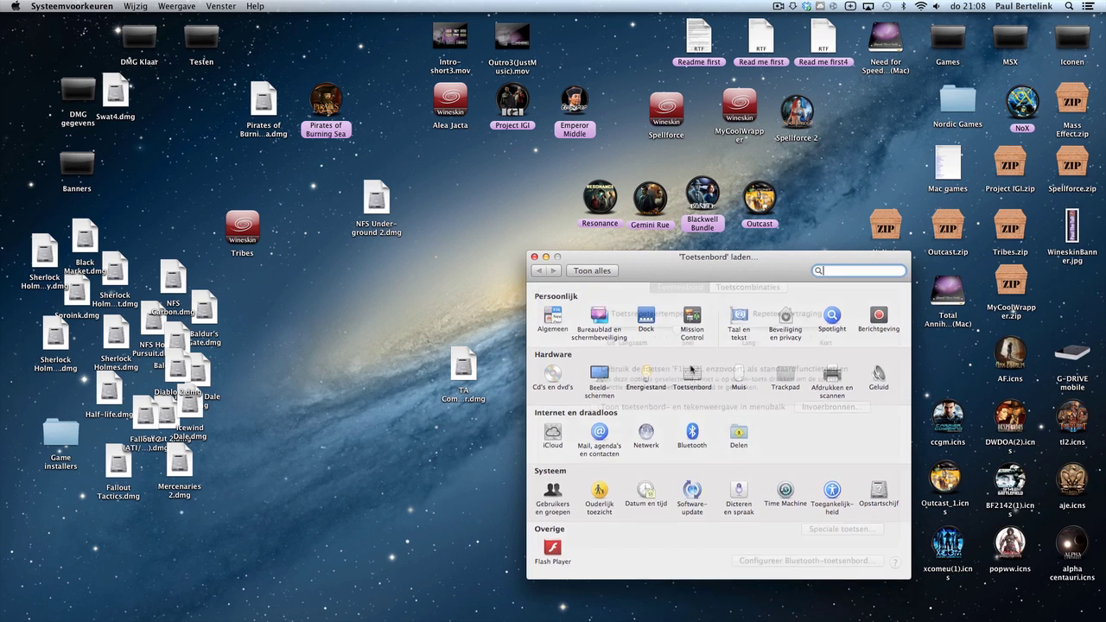
pyautogui.click(596, 384)
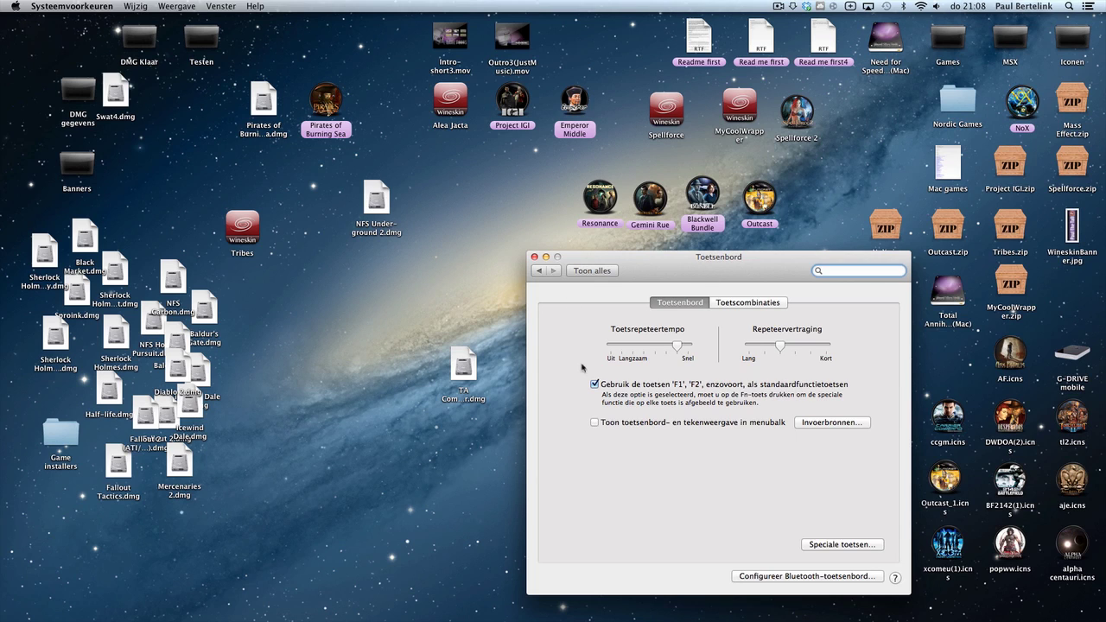
pyautogui.click(595, 385)
pyautogui.click(534, 257)
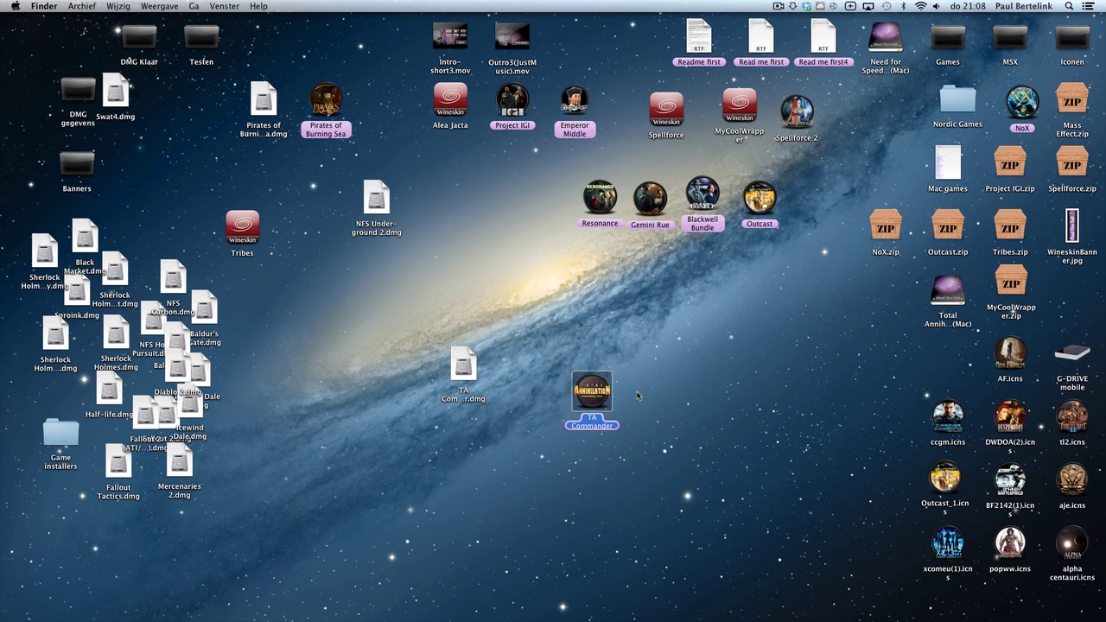
pyautogui.click(678, 358)
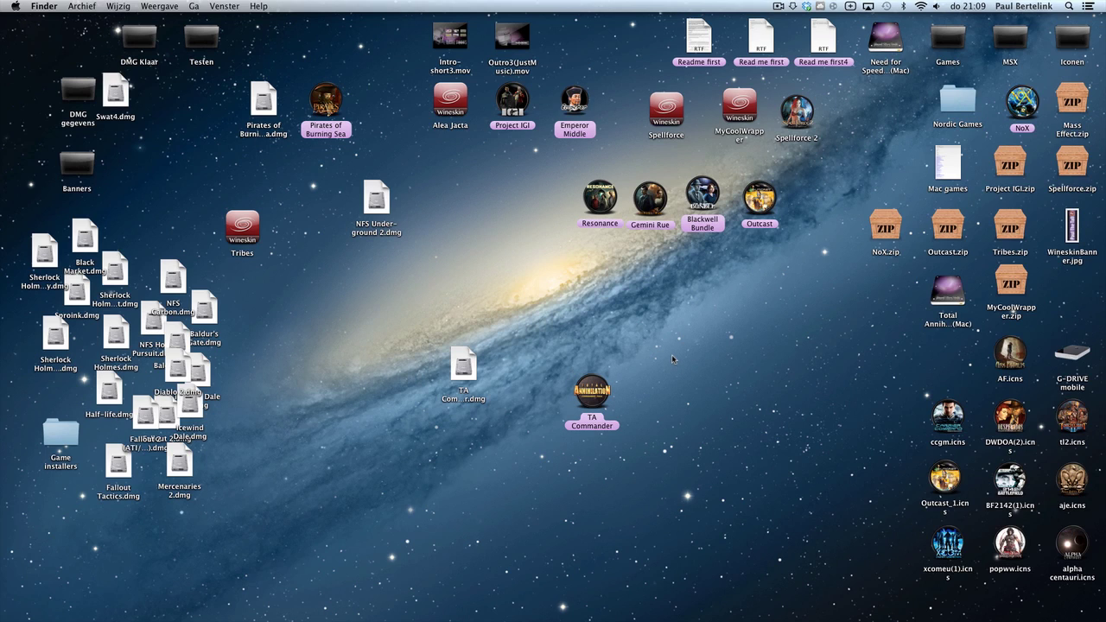